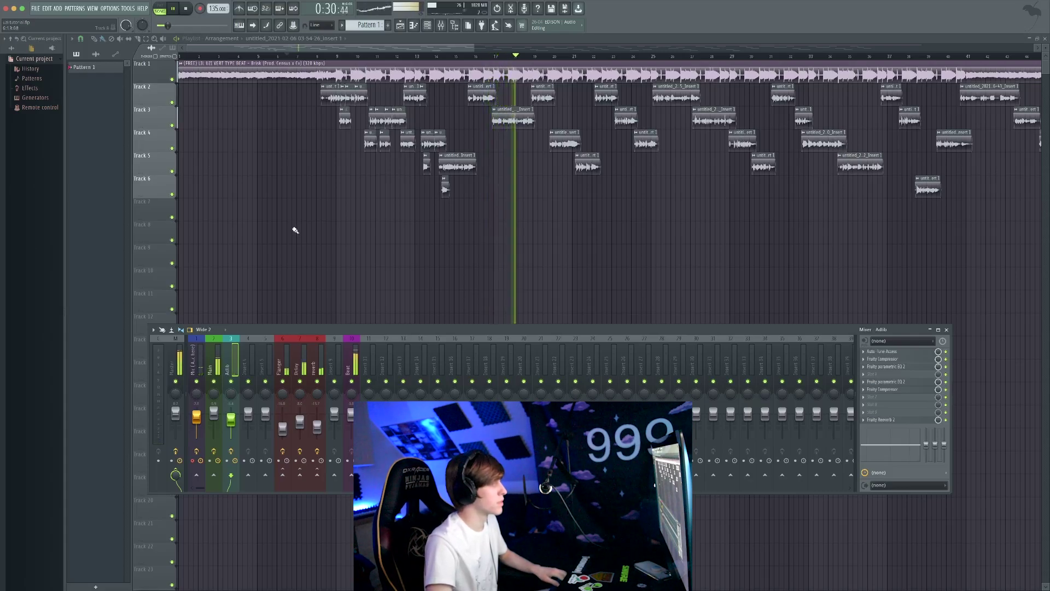
Stop playback and open the first Fruity Compressor on the Main mixer track.
{"action": "key", "text": "space"}
{"action": "left_click", "coordinate": [217, 370]}
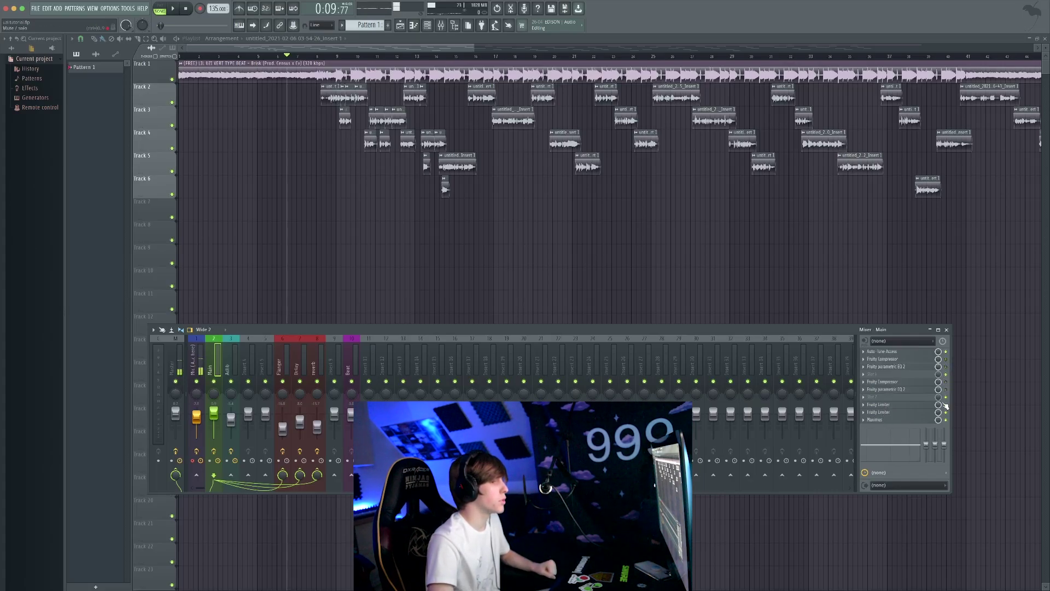
{"action": "left_click", "coordinate": [910, 360]}
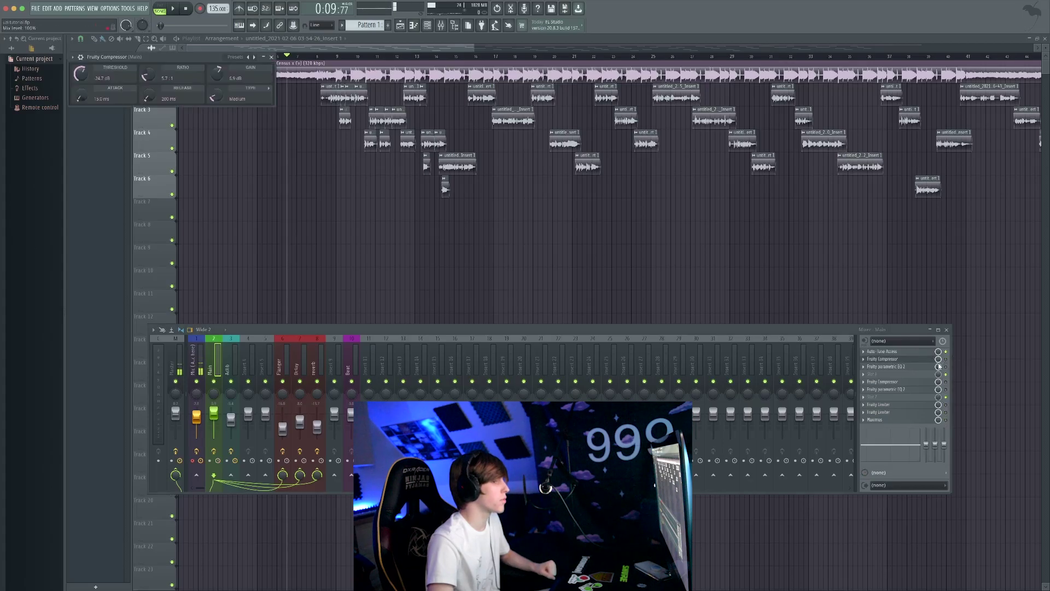
{"action": "left_click_drag", "start_coordinate": [213, 60], "coordinate": [262, 82]}
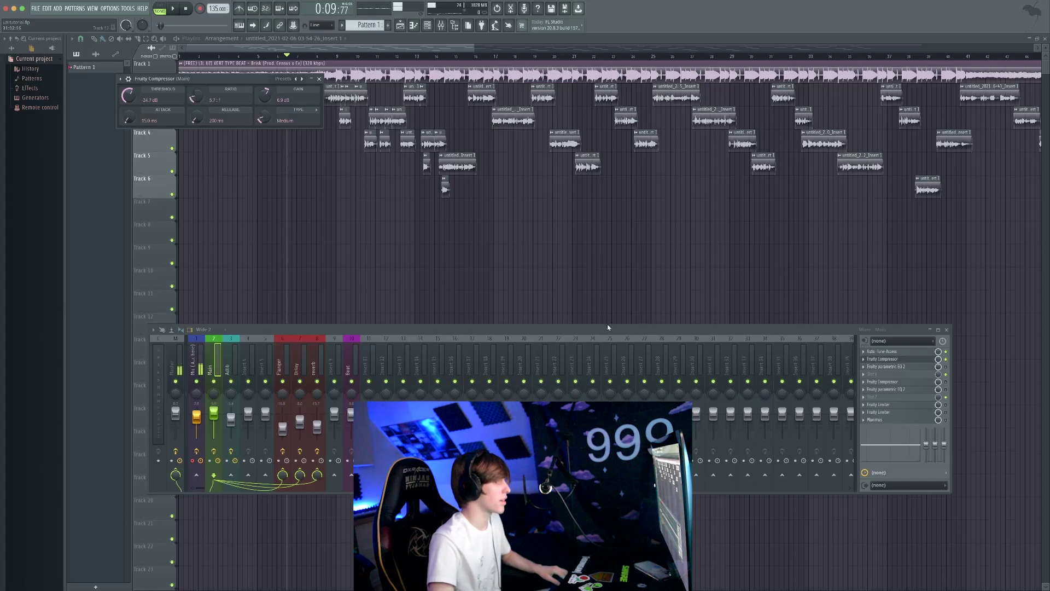
{"action": "left_click_drag", "start_coordinate": [269, 78], "coordinate": [357, 104]}
Mute the Adlib, Flanger, Delay and reverb mixer tracks while auditioning the Main vocal's first compressor.
{"action": "key", "text": "space"}
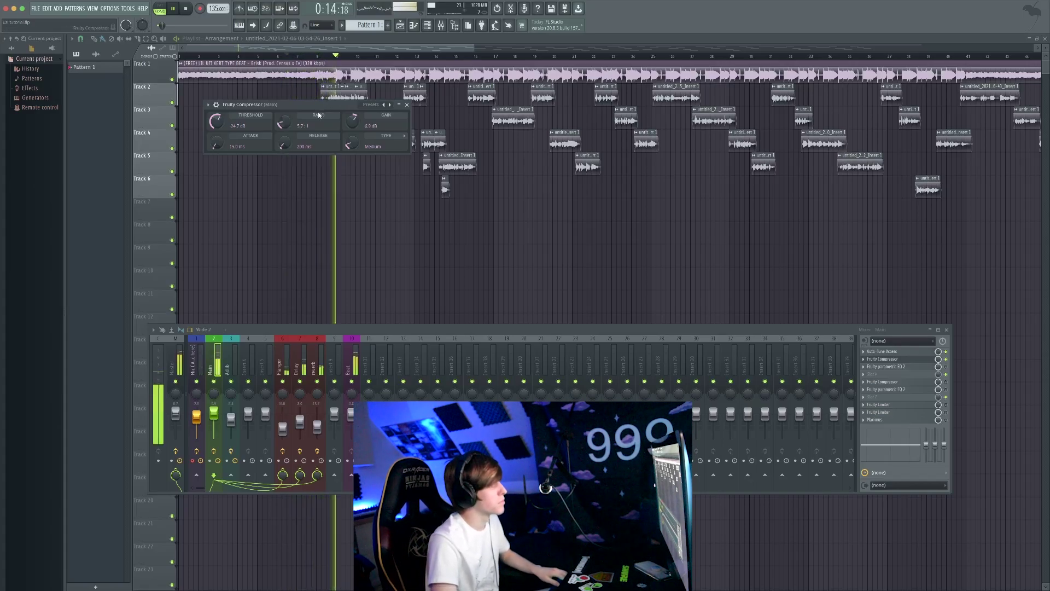
{"action": "left_click", "coordinate": [231, 381]}
{"action": "left_click", "coordinate": [282, 381]}
{"action": "left_click", "coordinate": [298, 381]}
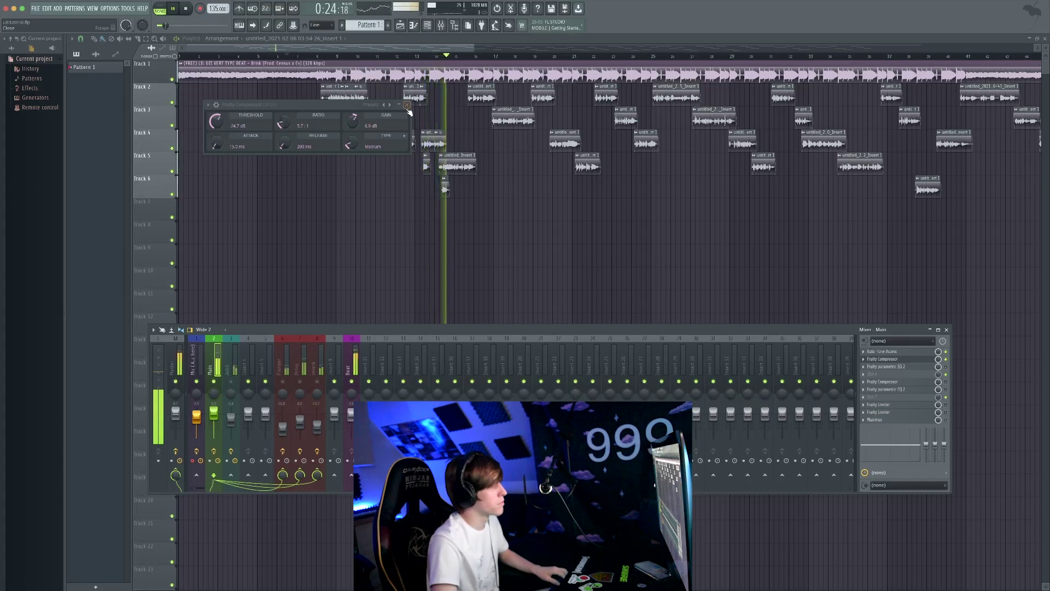
{"action": "key", "text": "space"}
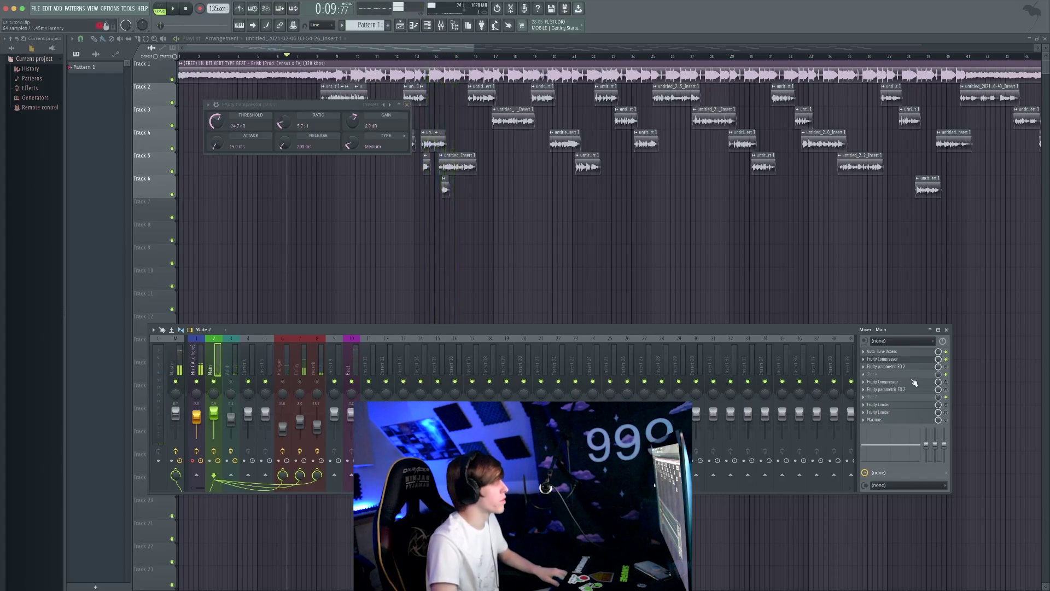
Close the first compressor and open the first Fruity parametric EQ 2 on the Main track.
{"action": "left_click", "coordinate": [887, 377]}
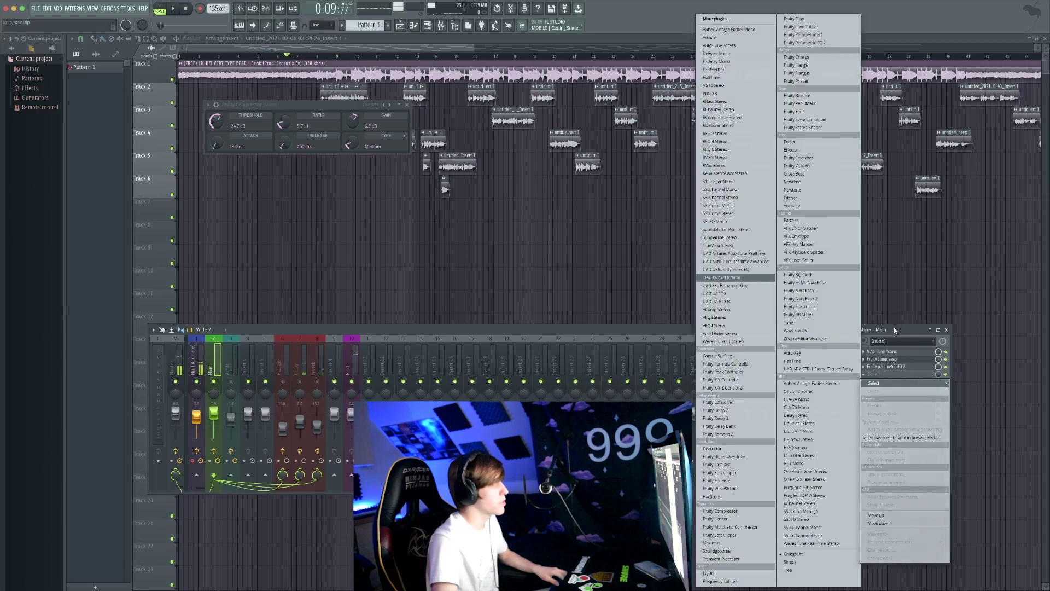
{"action": "left_click", "coordinate": [894, 327]}
{"action": "left_click", "coordinate": [886, 366]}
{"action": "left_click", "coordinate": [407, 104]}
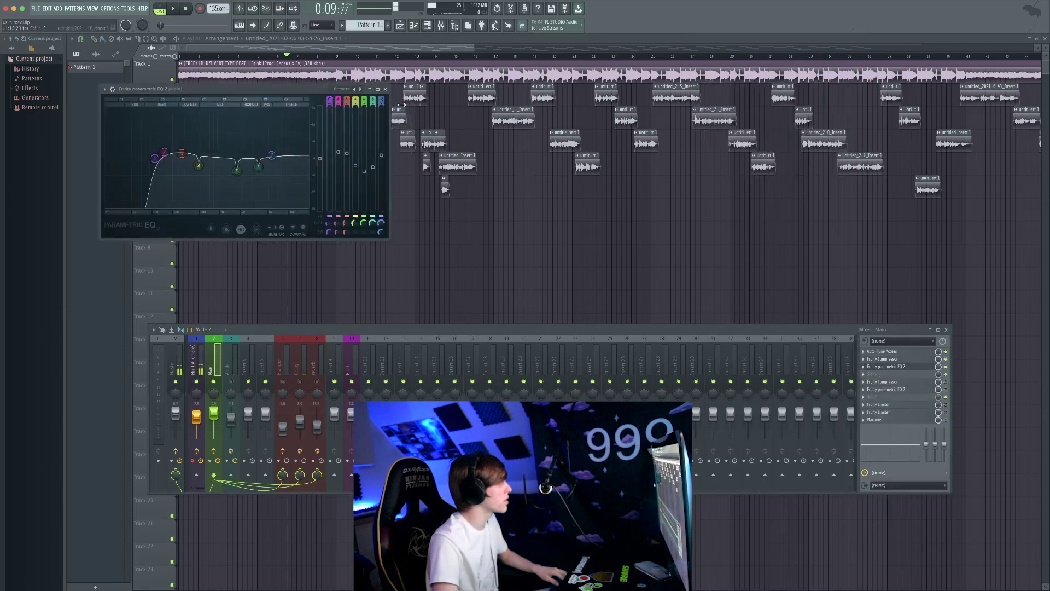
{"action": "left_click_drag", "start_coordinate": [246, 89], "coordinate": [260, 94]}
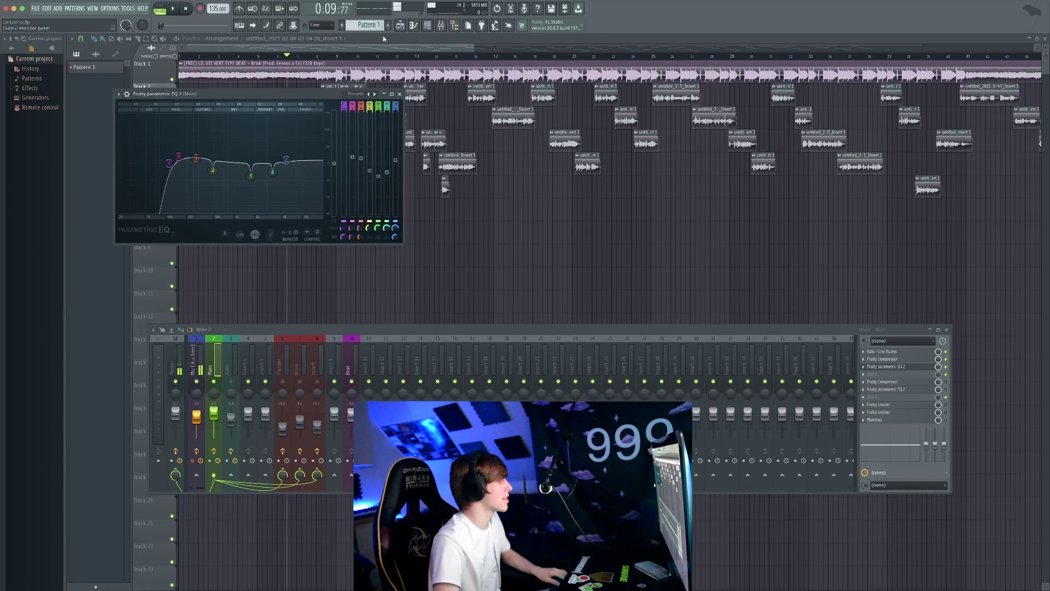
Play the song from 0:12:44 to audition the Main vocal through its first parametric EQ.
{"action": "key", "text": "space"}
{"action": "left_click_drag", "start_coordinate": [306, 98], "coordinate": [314, 122]}
{"action": "left_click", "coordinate": [441, 25]}
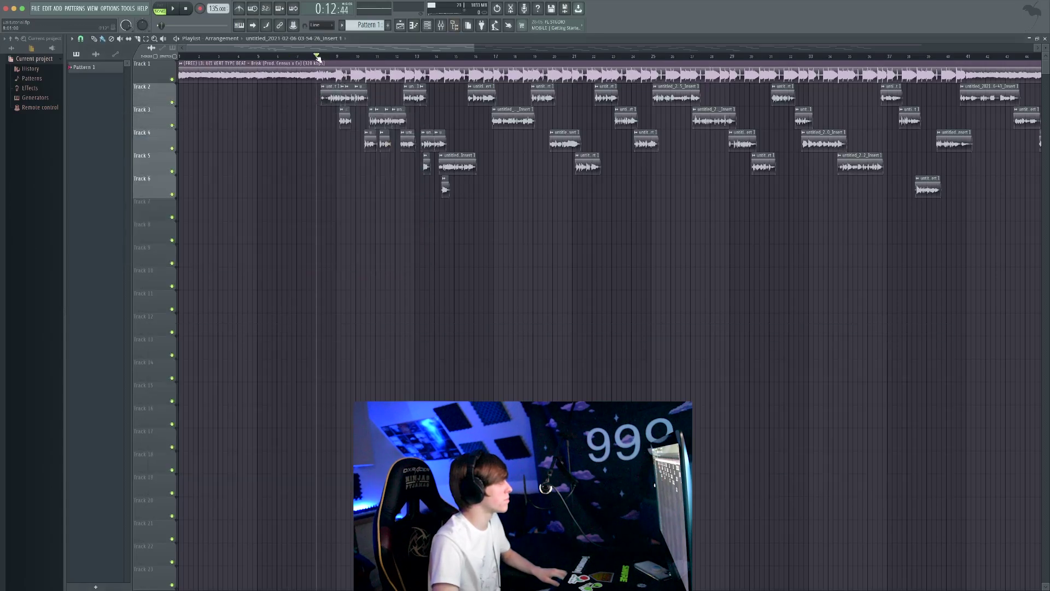
{"action": "left_click", "coordinate": [441, 25]}
{"action": "left_click", "coordinate": [886, 366]}
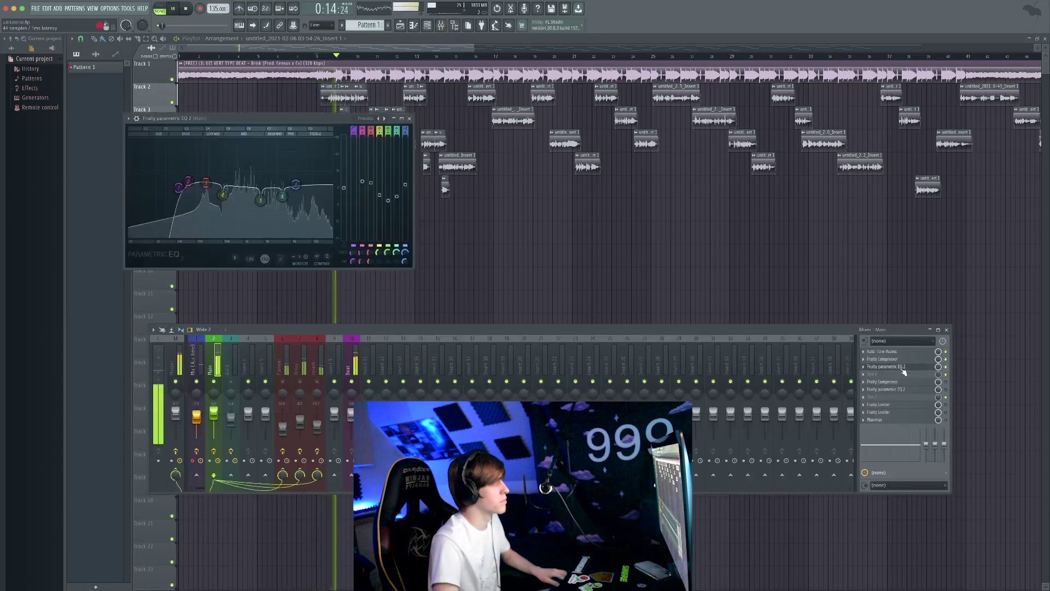
{"action": "left_click_drag", "start_coordinate": [277, 118], "coordinate": [573, 210]}
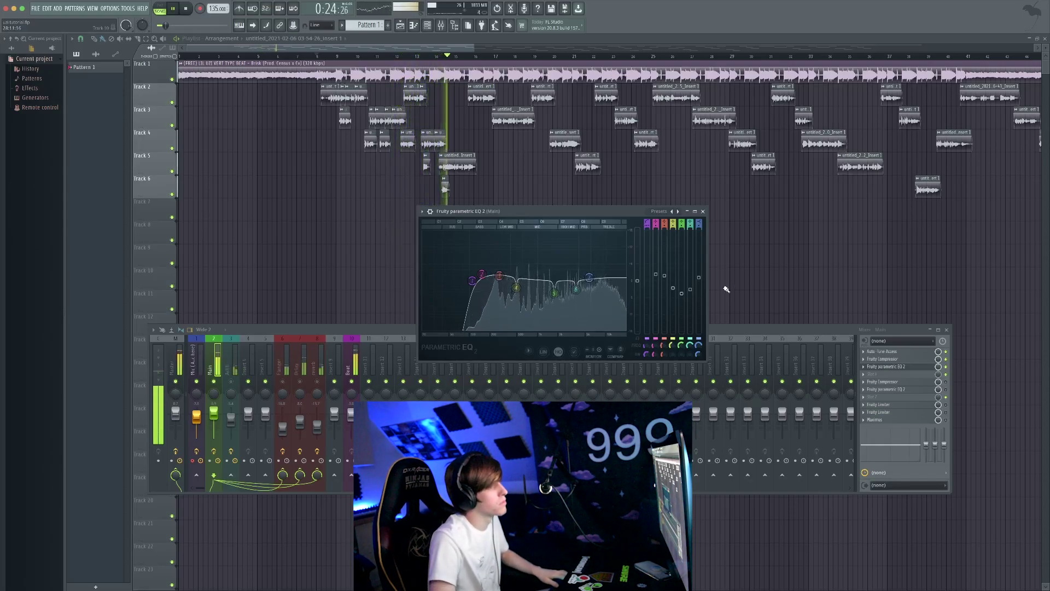
{"action": "key", "text": "space"}
Enable the Main track's second Fruity Compressor, bring up its settings and audition the vocal through it.
{"action": "left_click", "coordinate": [946, 381]}
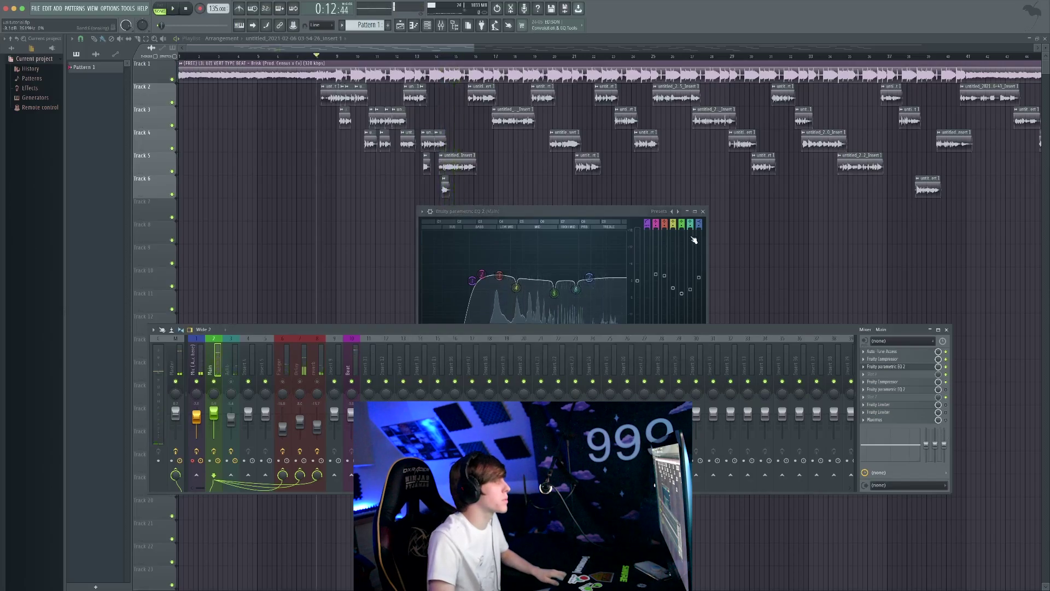
{"action": "left_click", "coordinate": [704, 212]}
{"action": "left_click", "coordinate": [889, 382]}
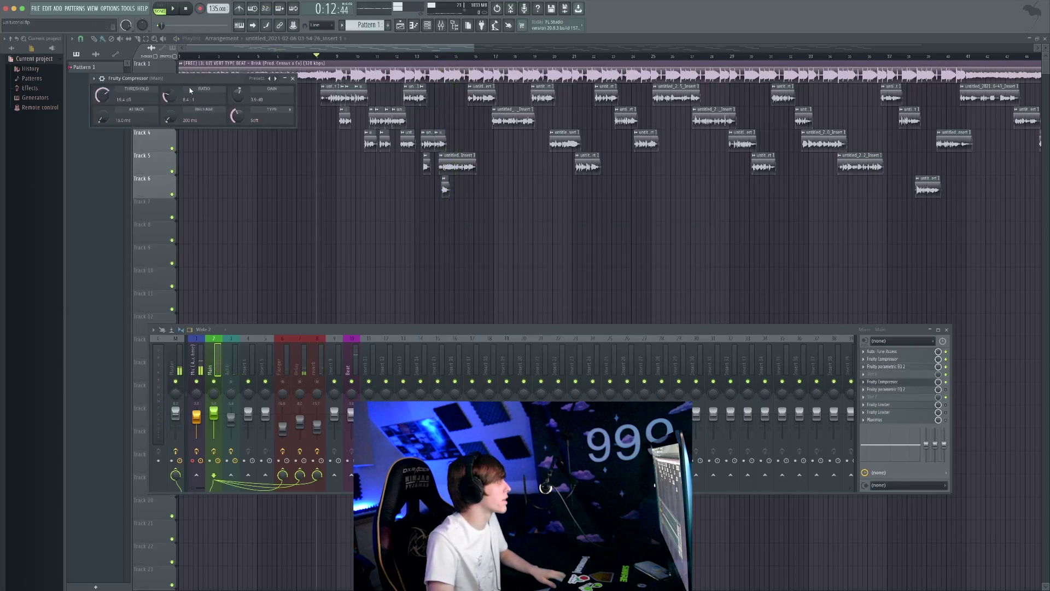
{"action": "left_click_drag", "start_coordinate": [255, 103], "coordinate": [375, 250]}
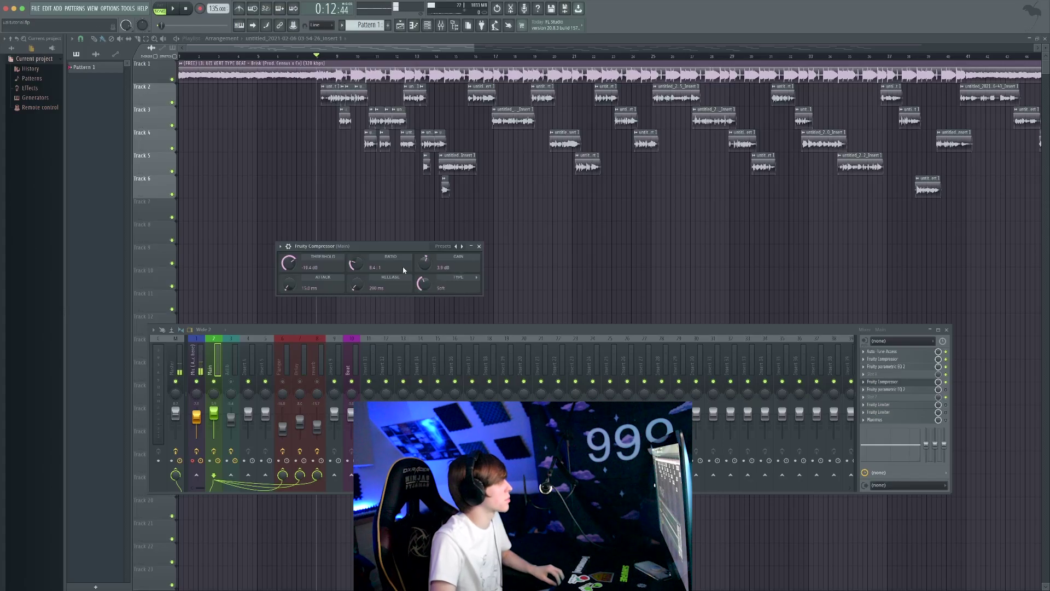
{"action": "left_click_drag", "start_coordinate": [405, 249], "coordinate": [416, 255]}
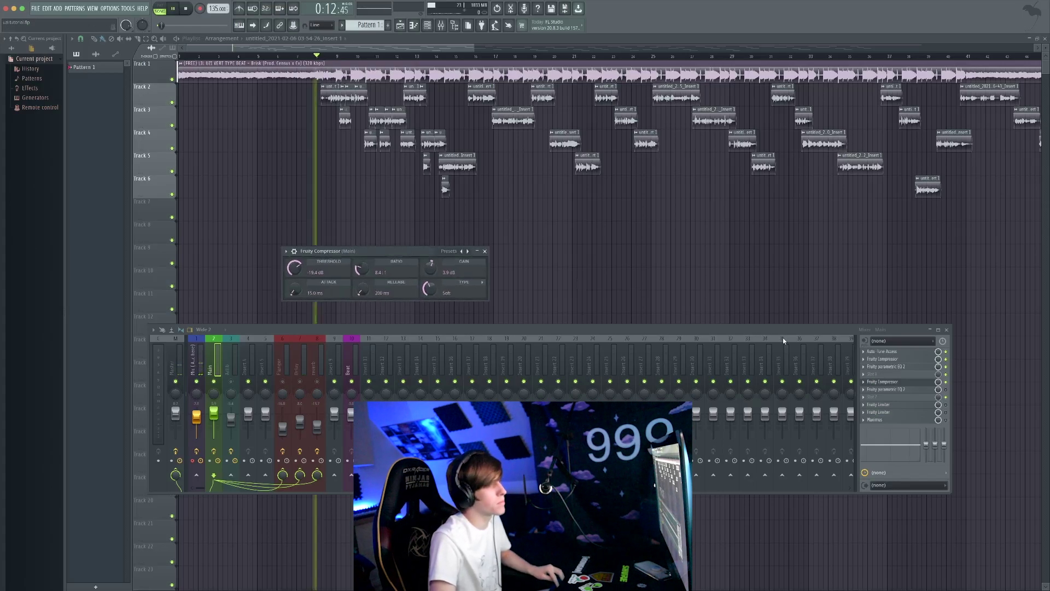
{"action": "key", "text": "space"}
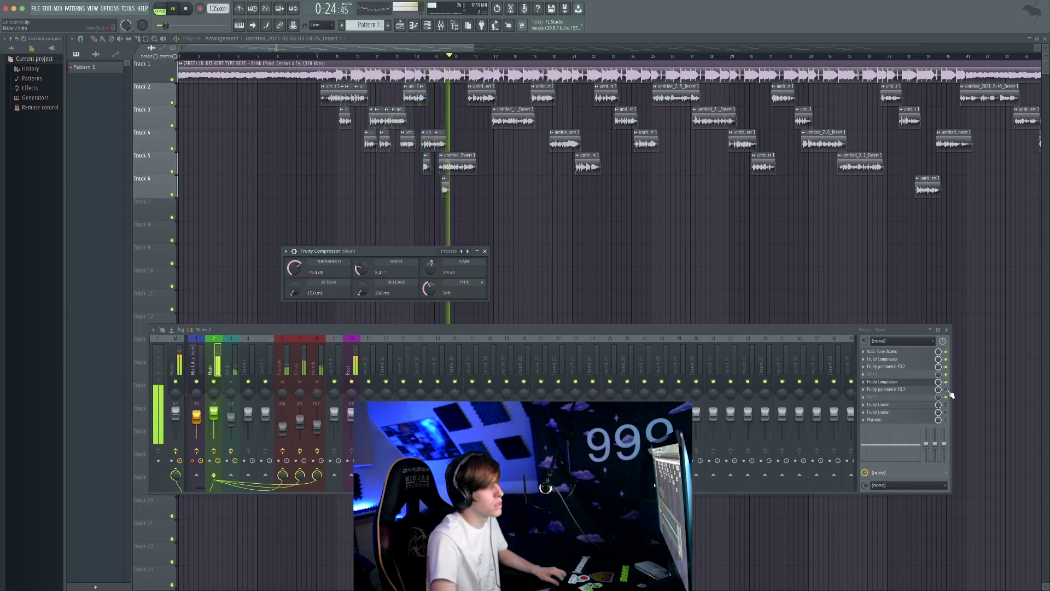
{"action": "key", "text": "space"}
Open the Main track's second Fruity parametric EQ 2, close the compressor window and audition the EQ.
{"action": "left_click", "coordinate": [892, 389]}
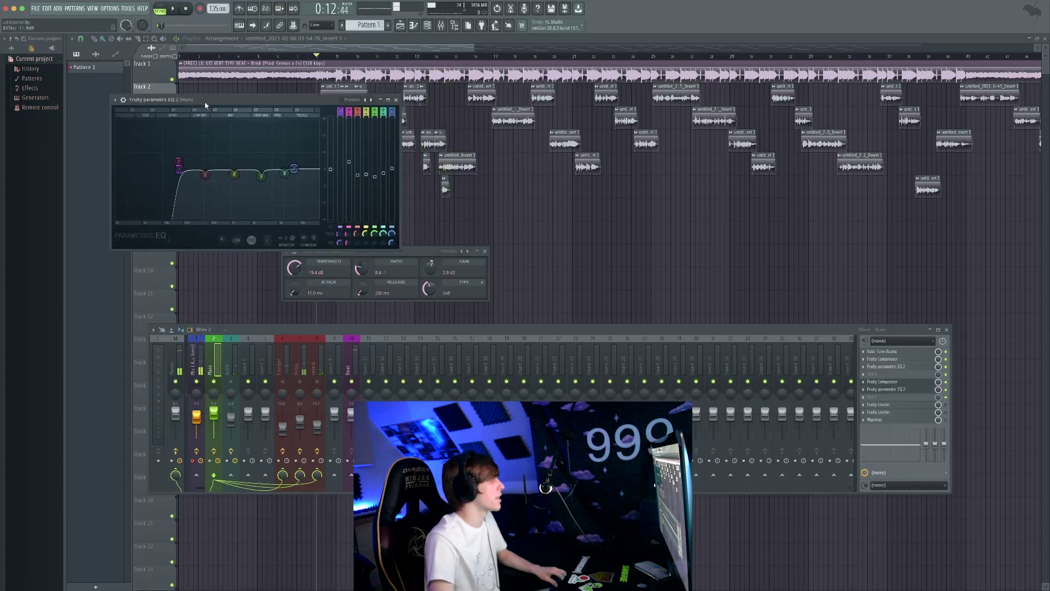
{"action": "left_click_drag", "start_coordinate": [206, 107], "coordinate": [233, 123]}
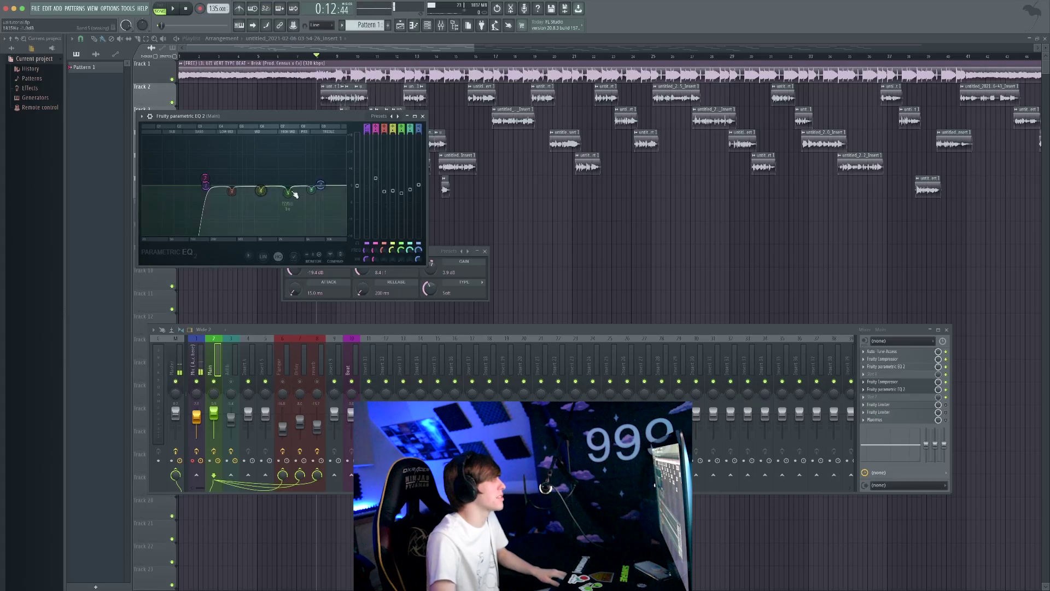
{"action": "left_click_drag", "start_coordinate": [321, 119], "coordinate": [343, 181]}
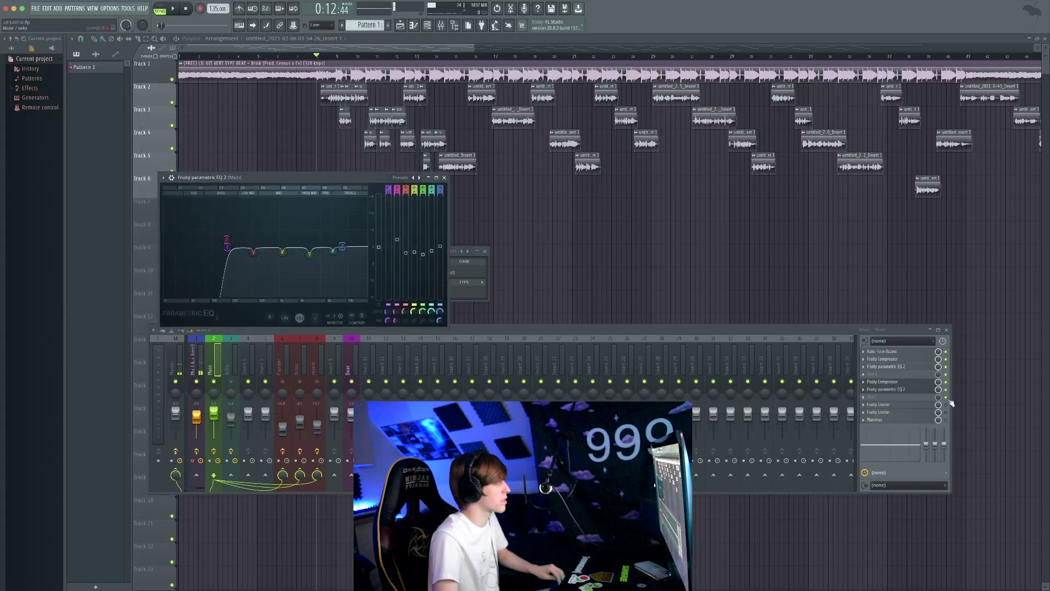
{"action": "key", "text": "space"}
{"action": "left_click", "coordinate": [485, 251]}
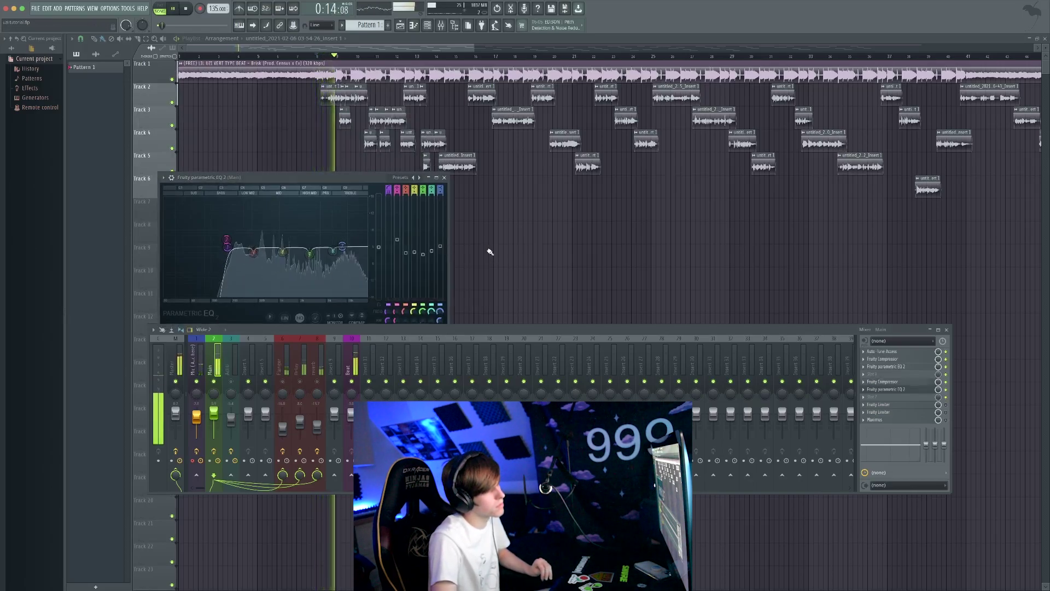
{"action": "left_click_drag", "start_coordinate": [355, 177], "coordinate": [405, 183]}
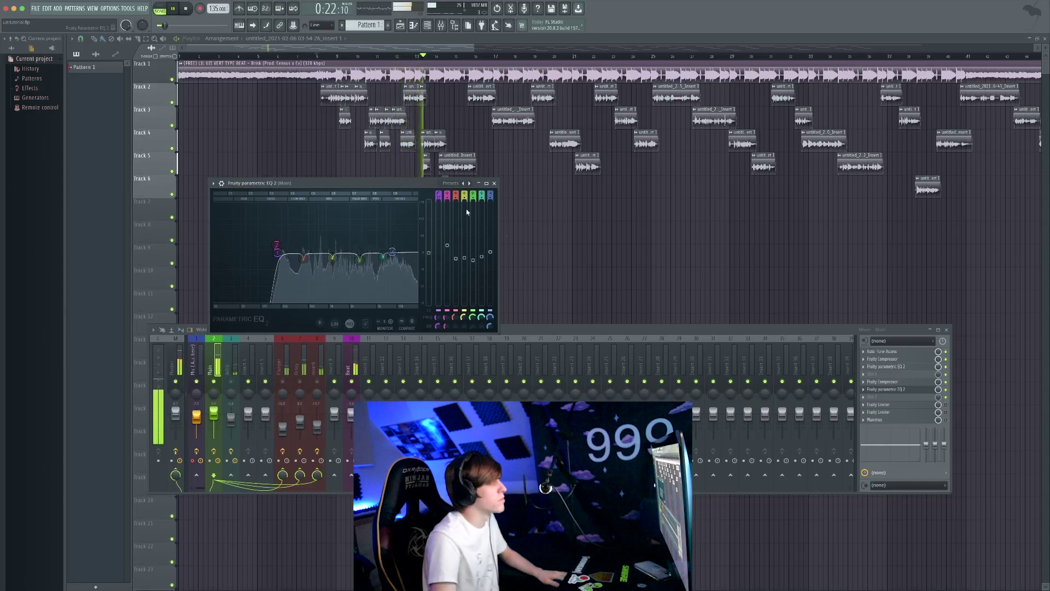
{"action": "key", "text": "space"}
Open the first Fruity Limiter on the Main track and audition the vocal through it.
{"action": "left_click", "coordinate": [897, 404]}
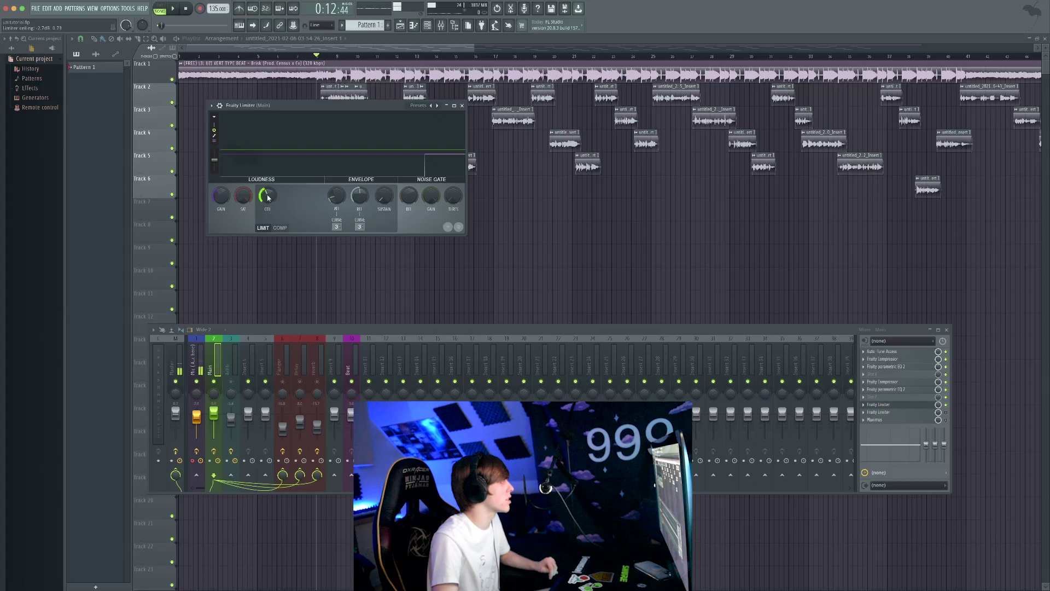
{"action": "left_click_drag", "start_coordinate": [216, 197], "coordinate": [277, 110]}
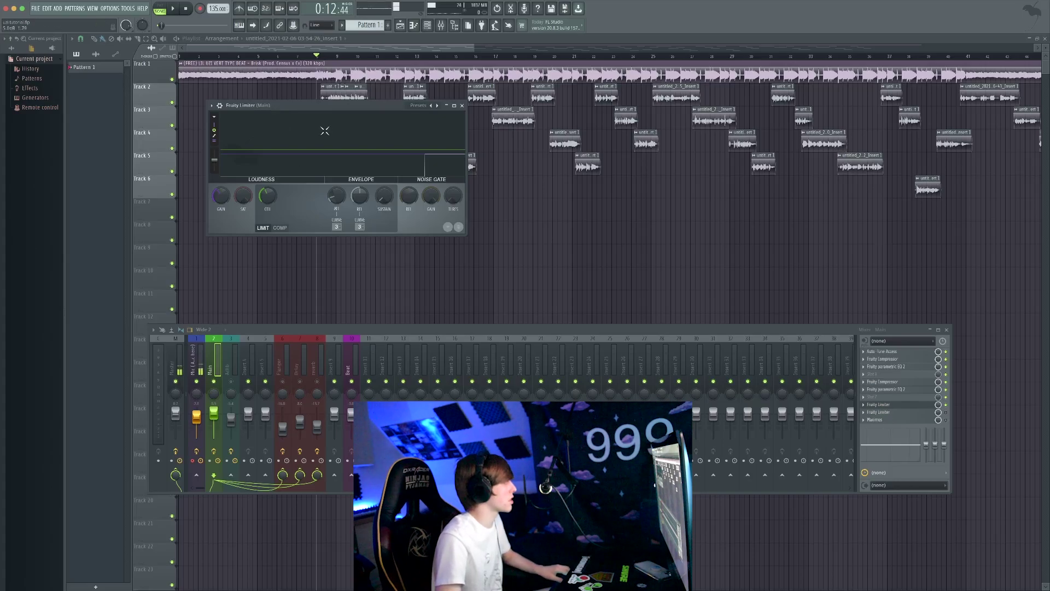
{"action": "key", "text": "space"}
{"action": "left_click_drag", "start_coordinate": [328, 108], "coordinate": [380, 195]}
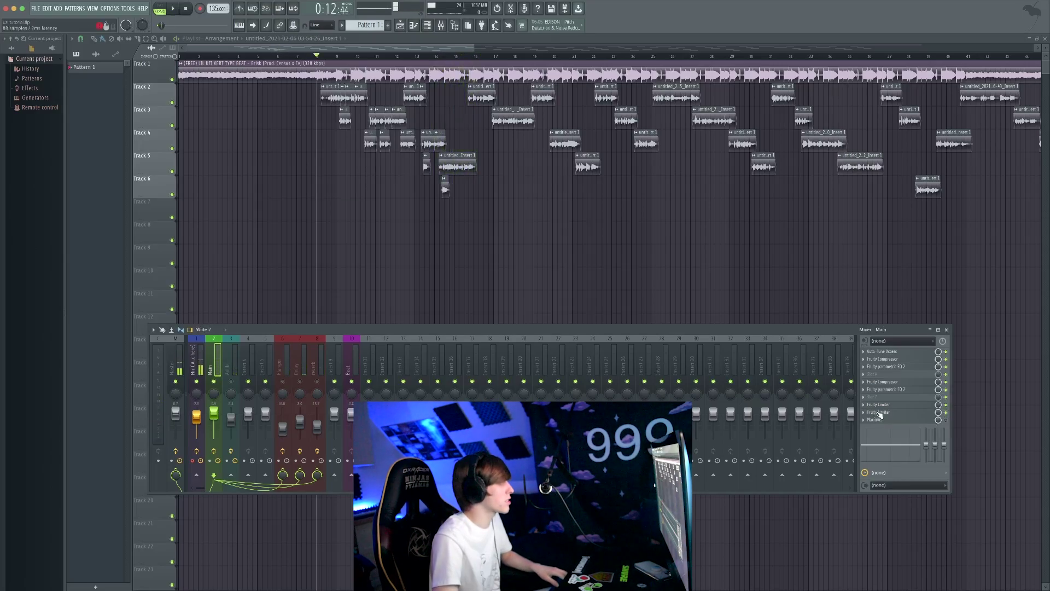
Load the Noise gate preset in the Main track's second Fruity Limiter.
{"action": "left_click_drag", "start_coordinate": [200, 122], "coordinate": [322, 201]}
{"action": "left_click", "coordinate": [257, 200]}
{"action": "mouse_move", "coordinate": [296, 236]}
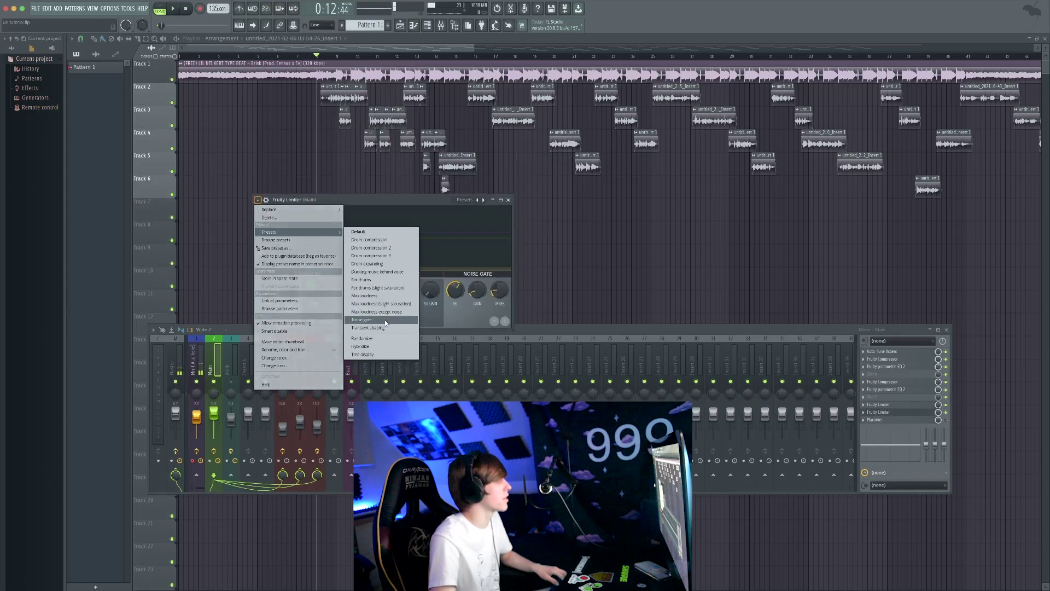
{"action": "left_click", "coordinate": [362, 319]}
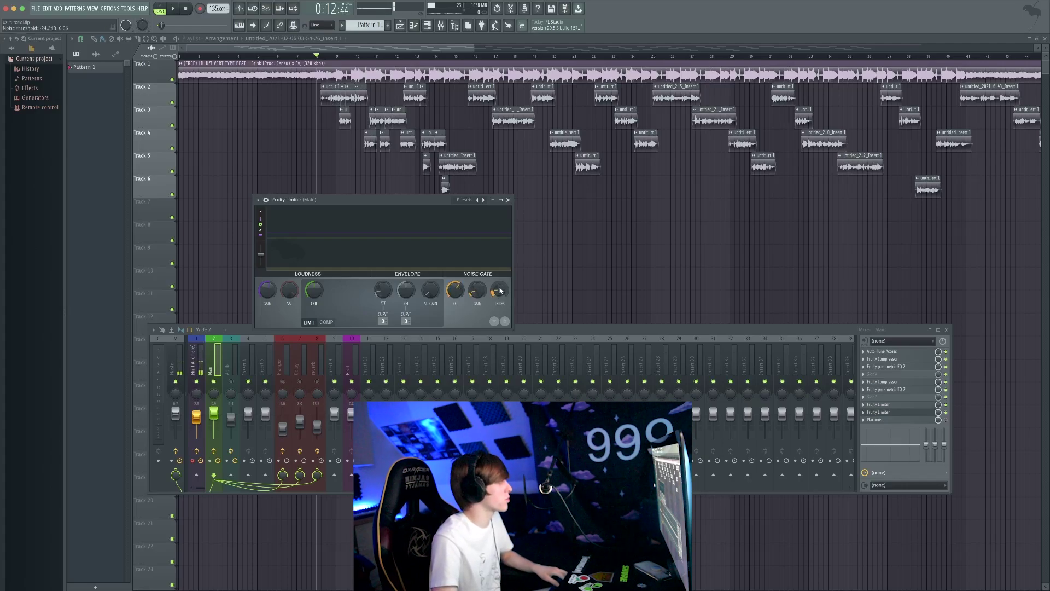
Audition the vocal through the noise-gate limiter and close its window.
{"action": "left_click_drag", "start_coordinate": [438, 202], "coordinate": [490, 229]}
{"action": "key", "text": "space"}
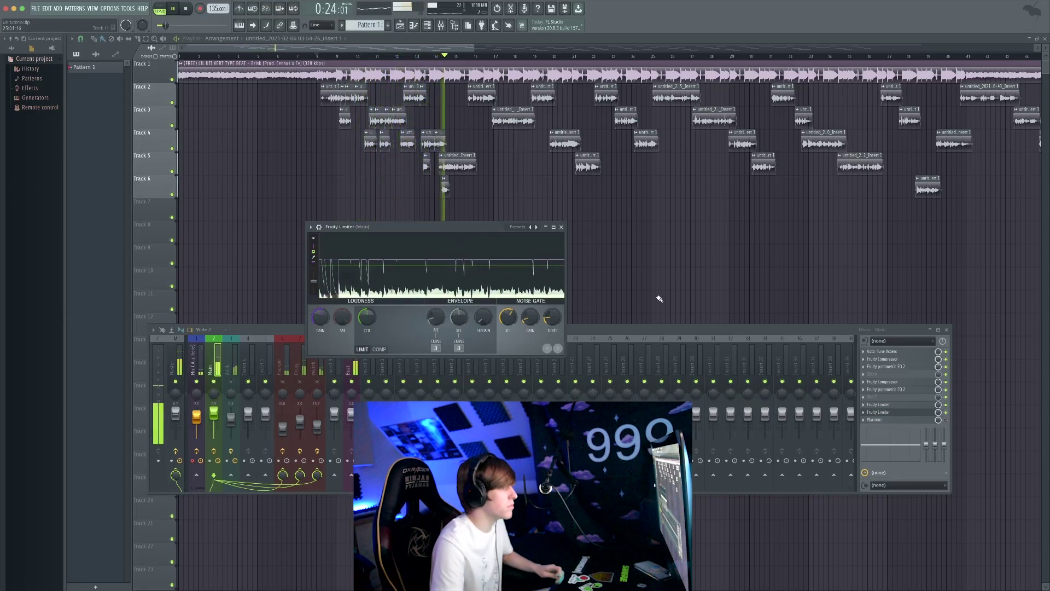
{"action": "left_click", "coordinate": [562, 227]}
{"action": "key", "text": "space"}
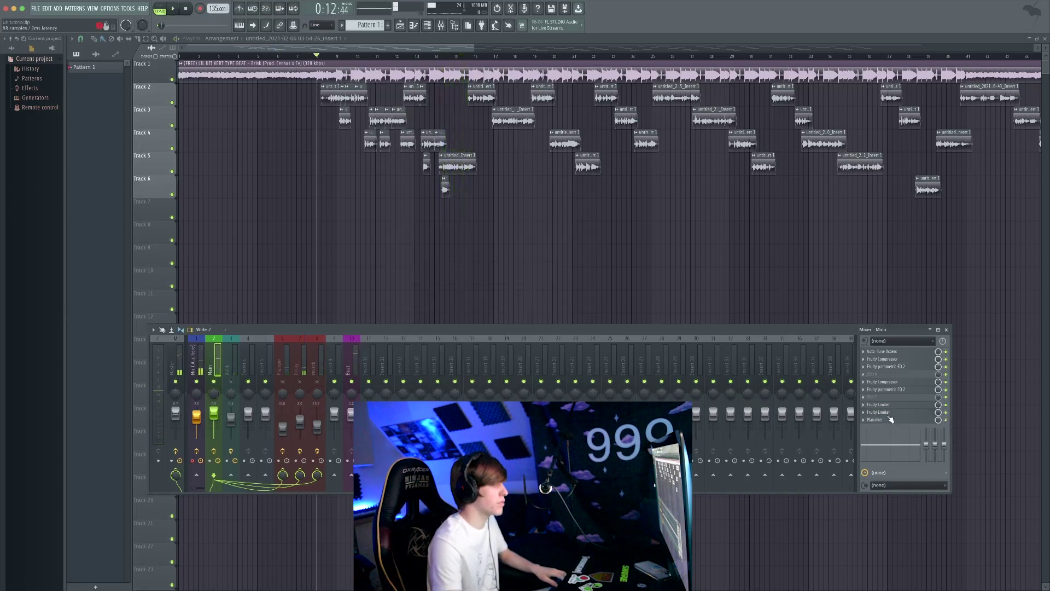
Open Maximus on the Main track, audition the vocal with it and close its window.
{"action": "left_click", "coordinate": [896, 423]}
{"action": "left_click_drag", "start_coordinate": [380, 156], "coordinate": [427, 157]}
{"action": "left_click", "coordinate": [427, 154]}
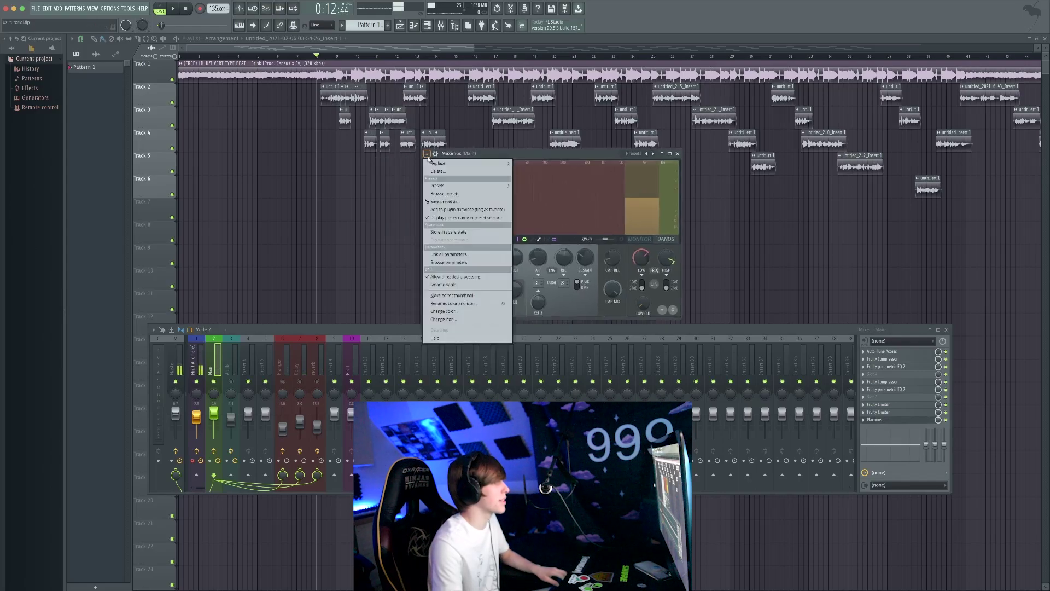
{"action": "left_click", "coordinate": [552, 156]}
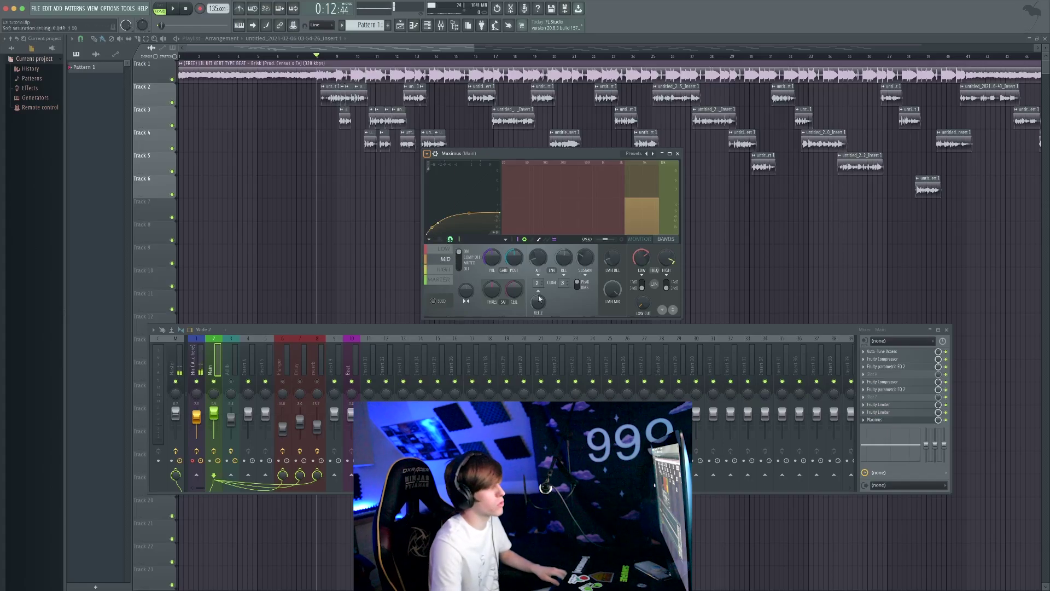
{"action": "key", "text": "space"}
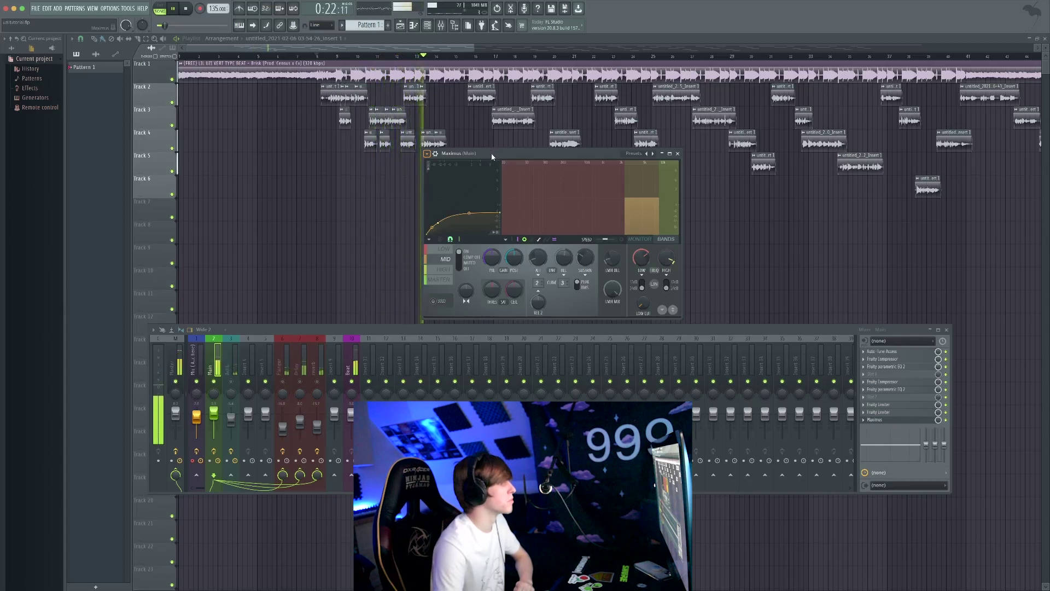
{"action": "left_click", "coordinate": [679, 155]}
{"action": "key", "text": "space"}
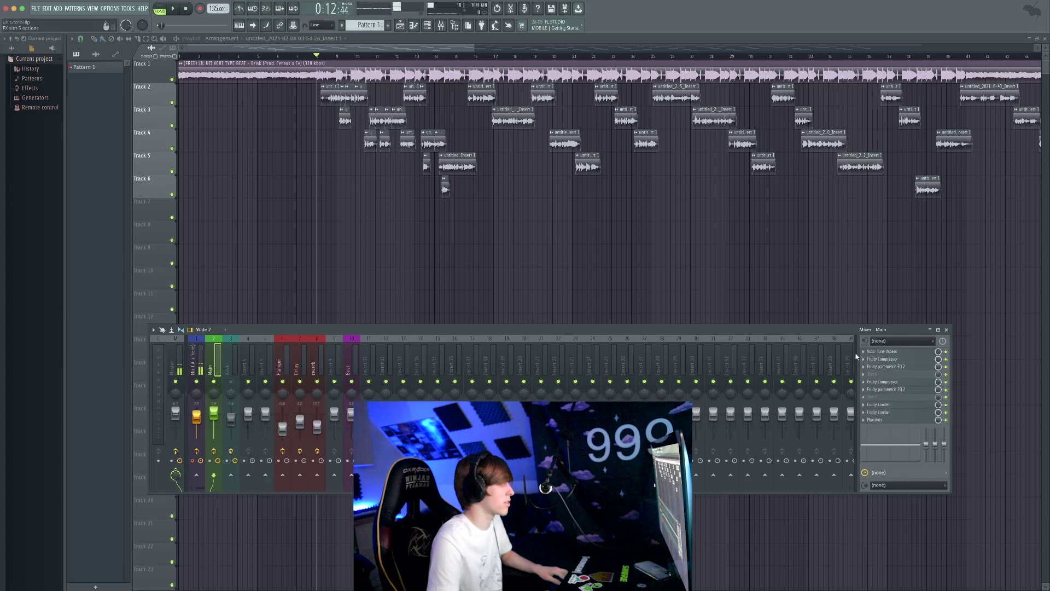
Route the Main mixer track to the Flanger, Delay and reverb send tracks.
{"action": "left_click_drag", "start_coordinate": [316, 338], "coordinate": [318, 323]}
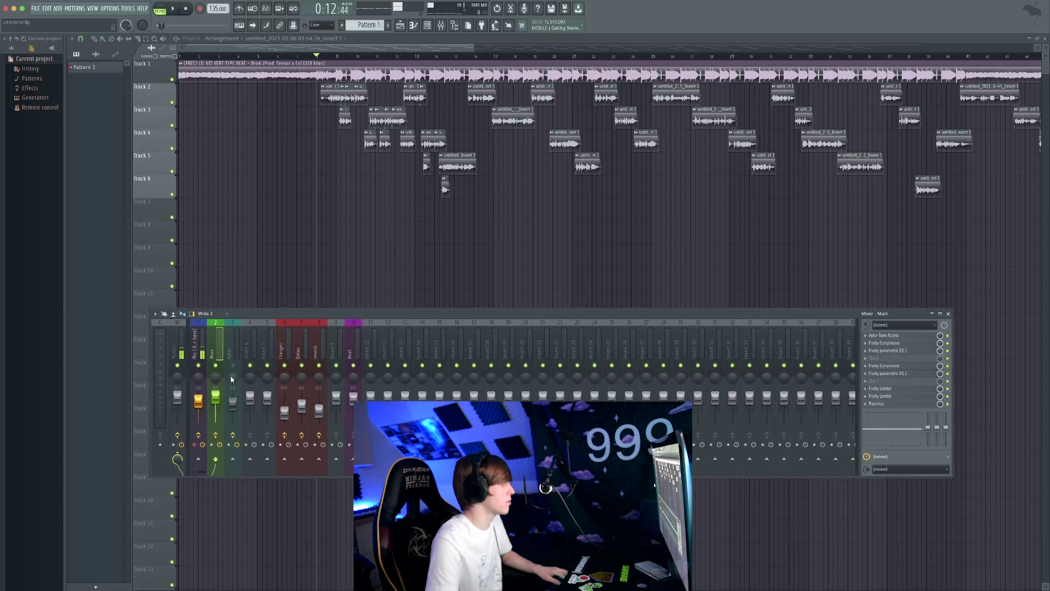
{"action": "left_click", "coordinate": [285, 459]}
{"action": "left_click", "coordinate": [301, 459]}
{"action": "left_click", "coordinate": [318, 459]}
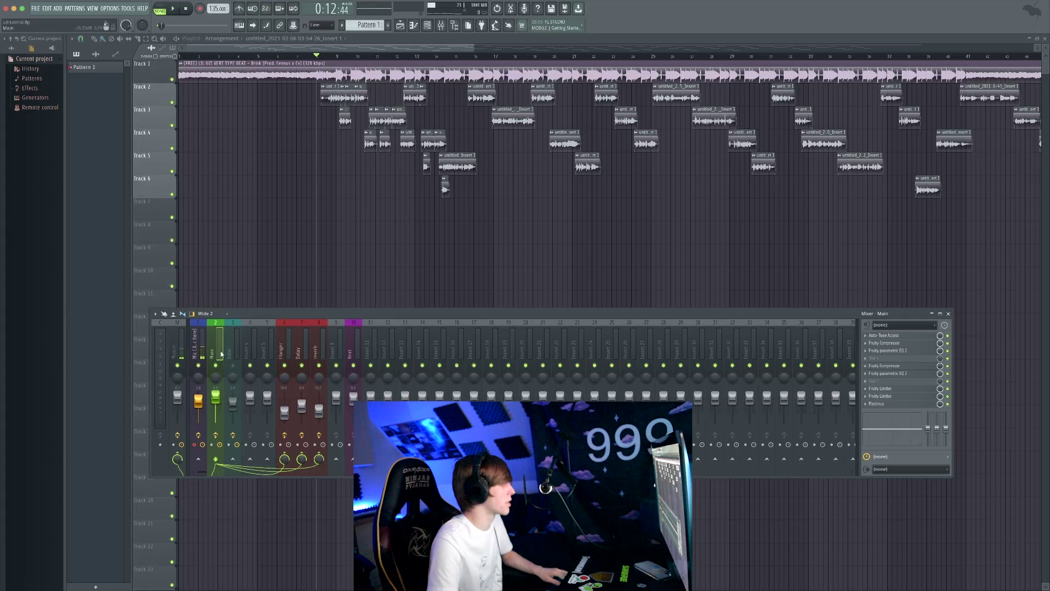
Open Fruity Flanger on the Flanger track, browse its preset list without loading one and place its window above the mixer.
{"action": "left_click", "coordinate": [289, 351]}
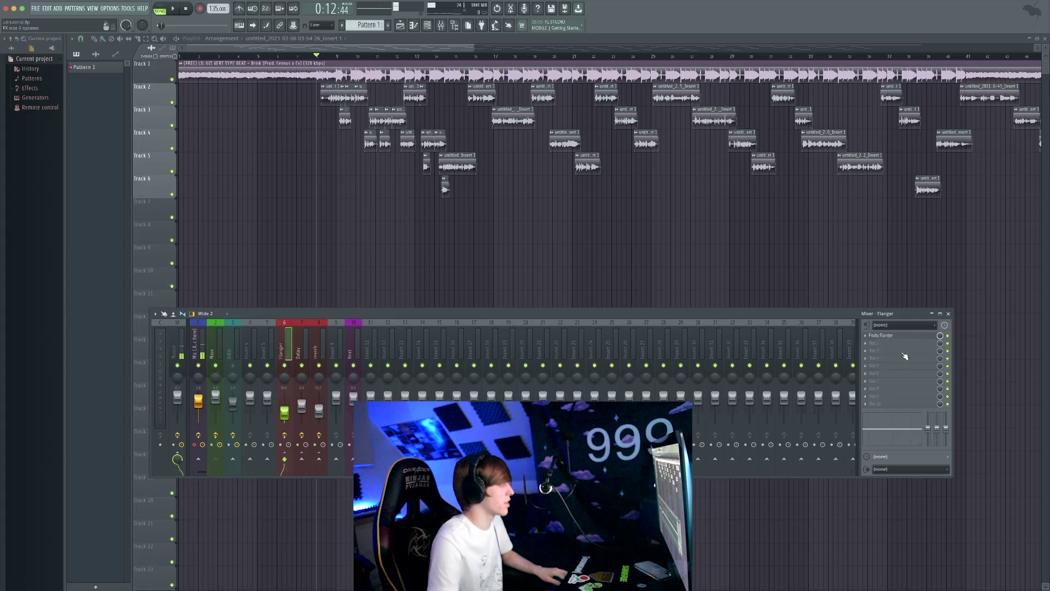
{"action": "left_click", "coordinate": [892, 336]}
{"action": "left_click_drag", "start_coordinate": [403, 182], "coordinate": [420, 182]}
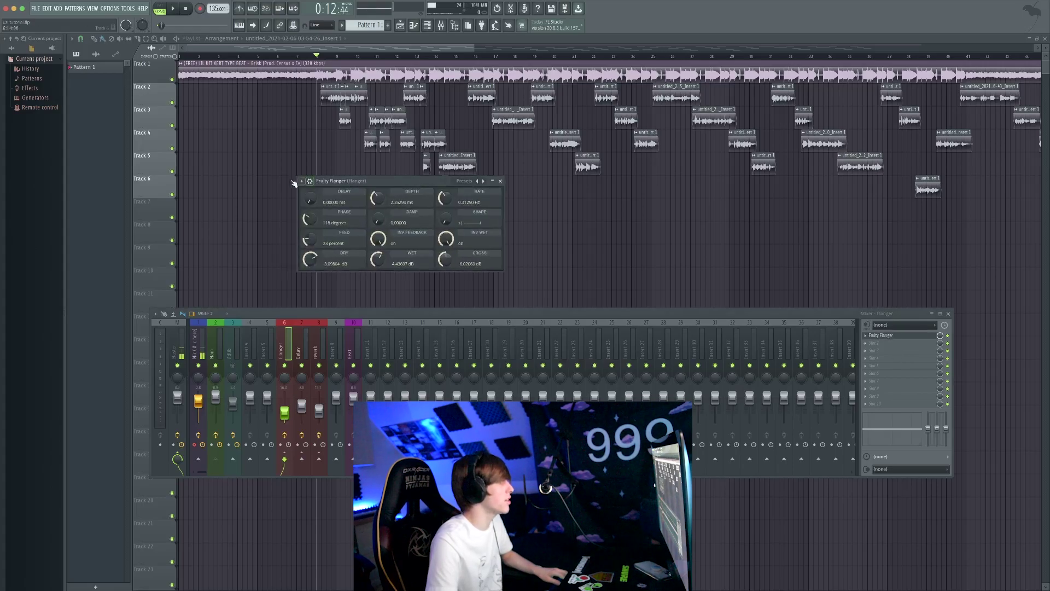
{"action": "left_click", "coordinate": [301, 181]}
{"action": "mouse_move", "coordinate": [336, 212]}
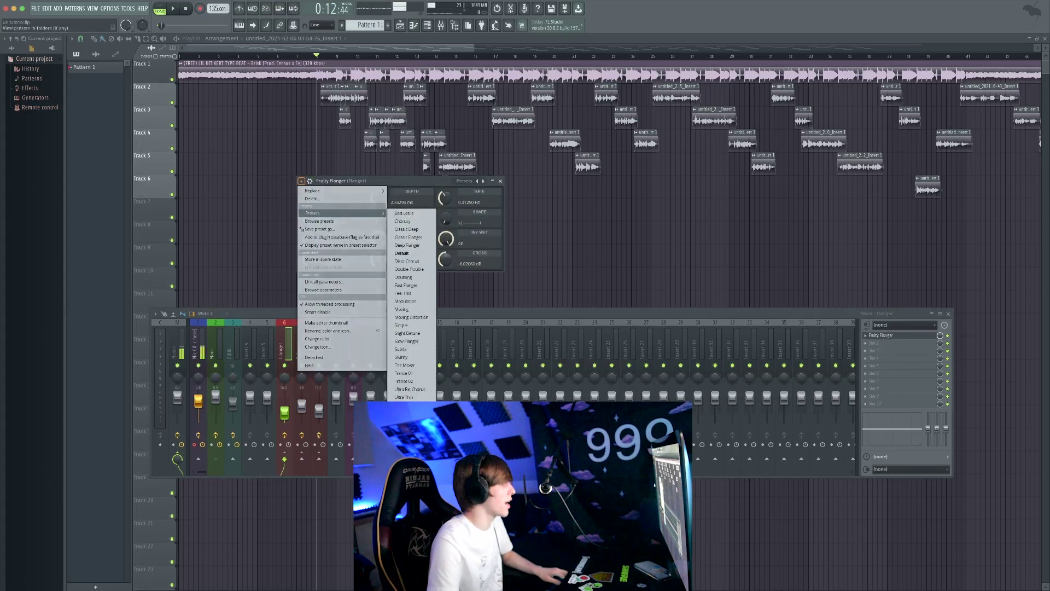
{"action": "left_click", "coordinate": [400, 182]}
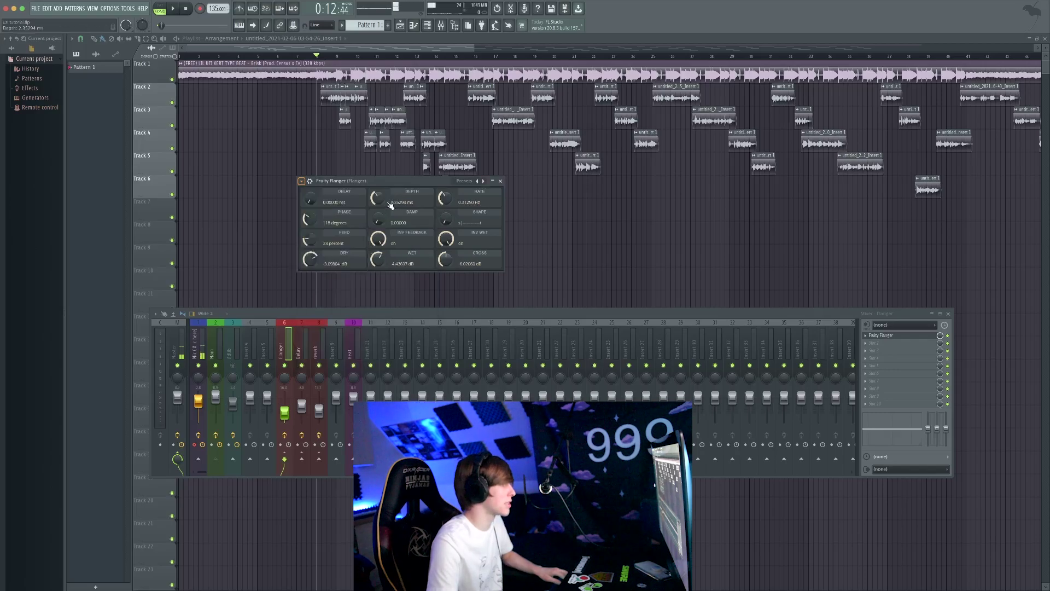
{"action": "left_click_drag", "start_coordinate": [405, 182], "coordinate": [290, 196]}
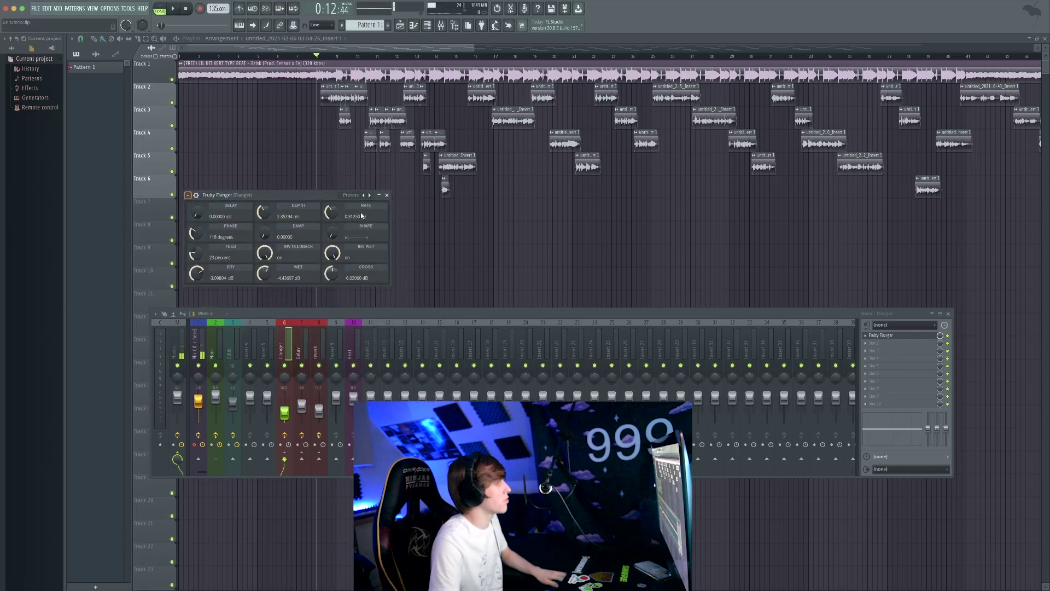
Open Fruity Delay 2 on the Delay track and Fruity Reeverb 2 on the reverb track to show their settings.
{"action": "left_click", "coordinate": [307, 342]}
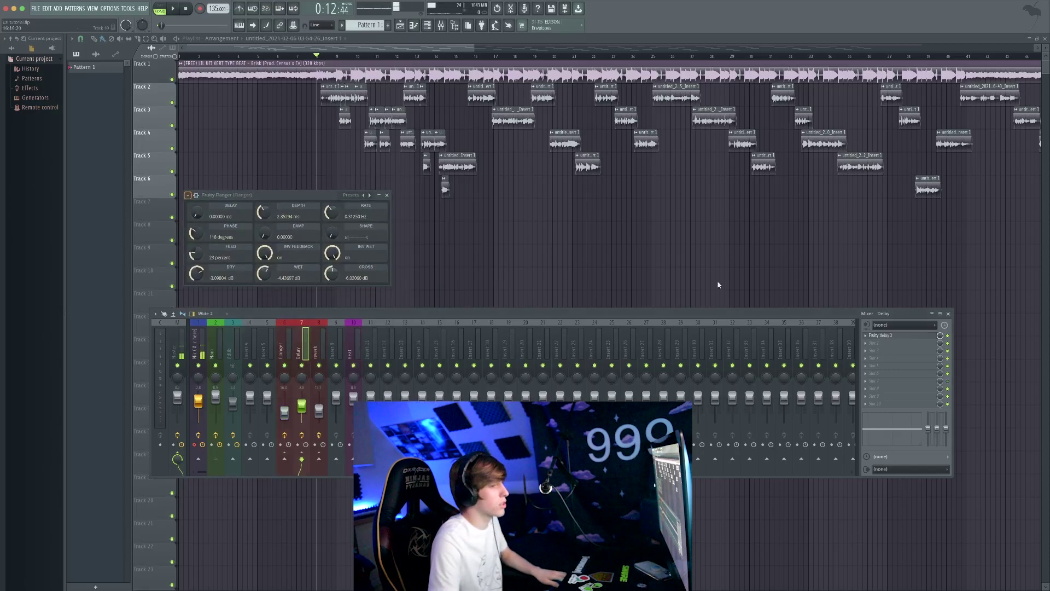
{"action": "left_click", "coordinate": [871, 335]}
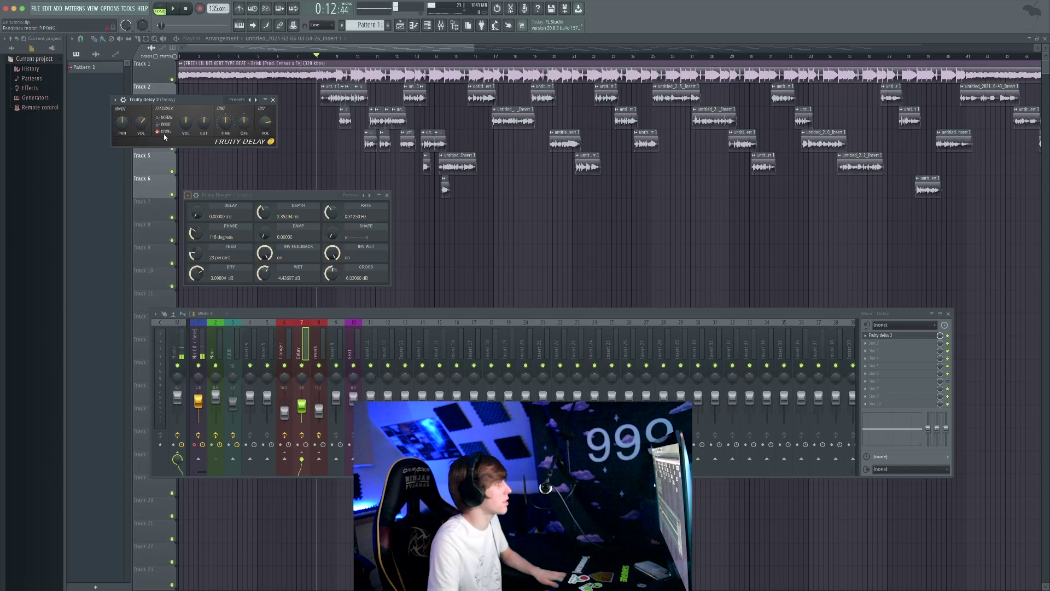
{"action": "left_click_drag", "start_coordinate": [175, 100], "coordinate": [180, 91]}
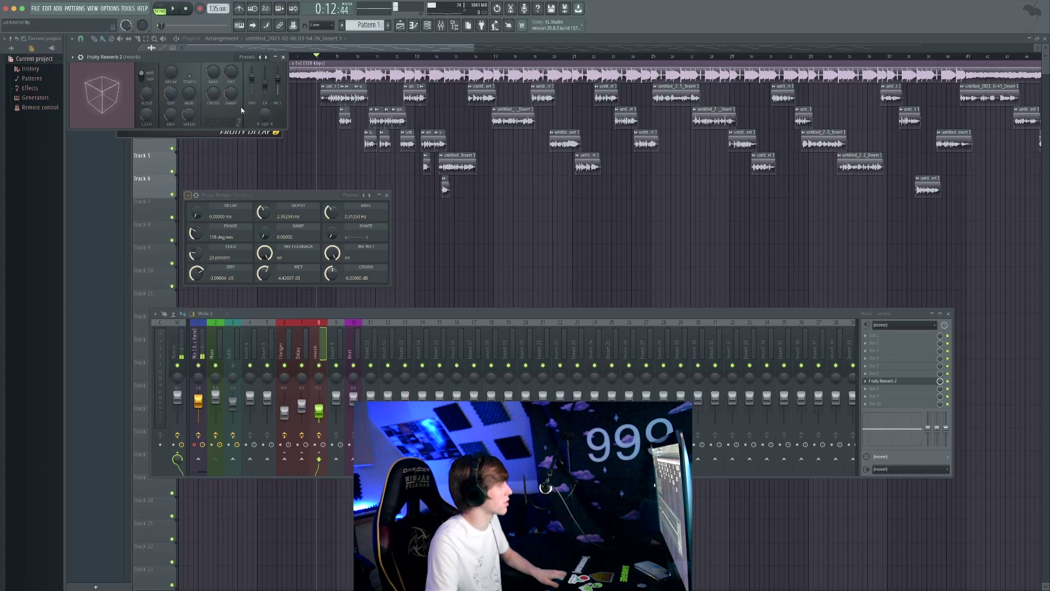
Audition the vocal through the three send effects, arrange the delay and reverb windows clear of each other, and close the effect windows.
{"action": "key", "text": "space"}
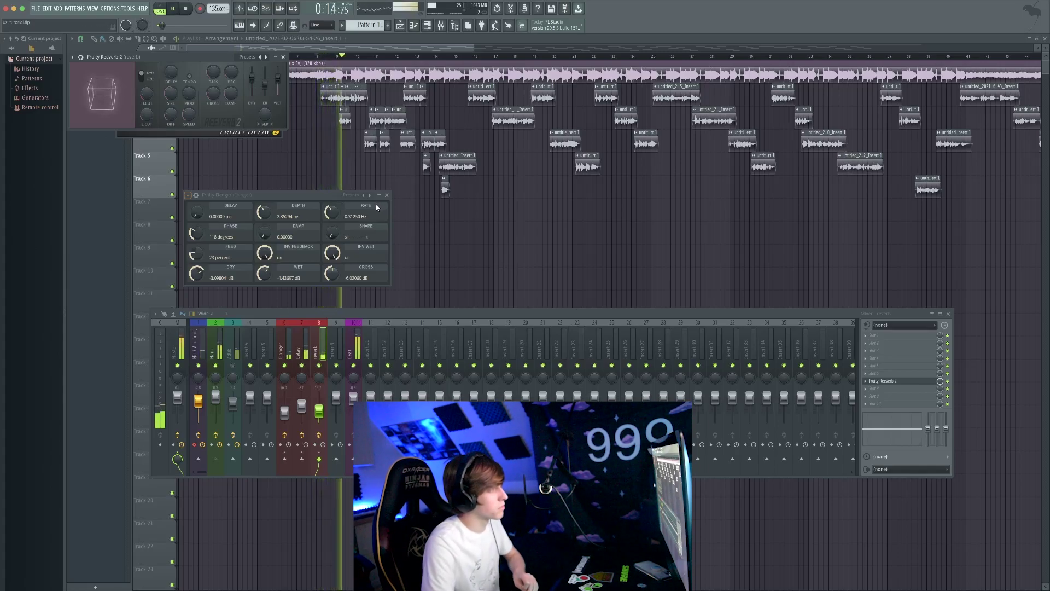
{"action": "left_click_drag", "start_coordinate": [190, 56], "coordinate": [542, 203]}
{"action": "left_click_drag", "start_coordinate": [177, 90], "coordinate": [397, 291]}
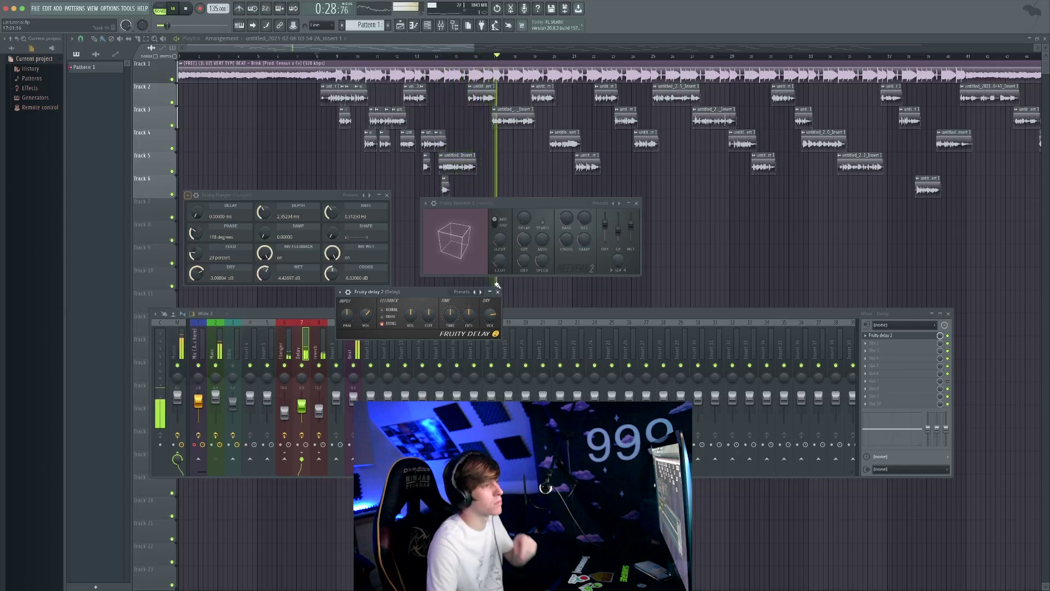
{"action": "key", "text": "space"}
{"action": "left_click", "coordinate": [497, 291]}
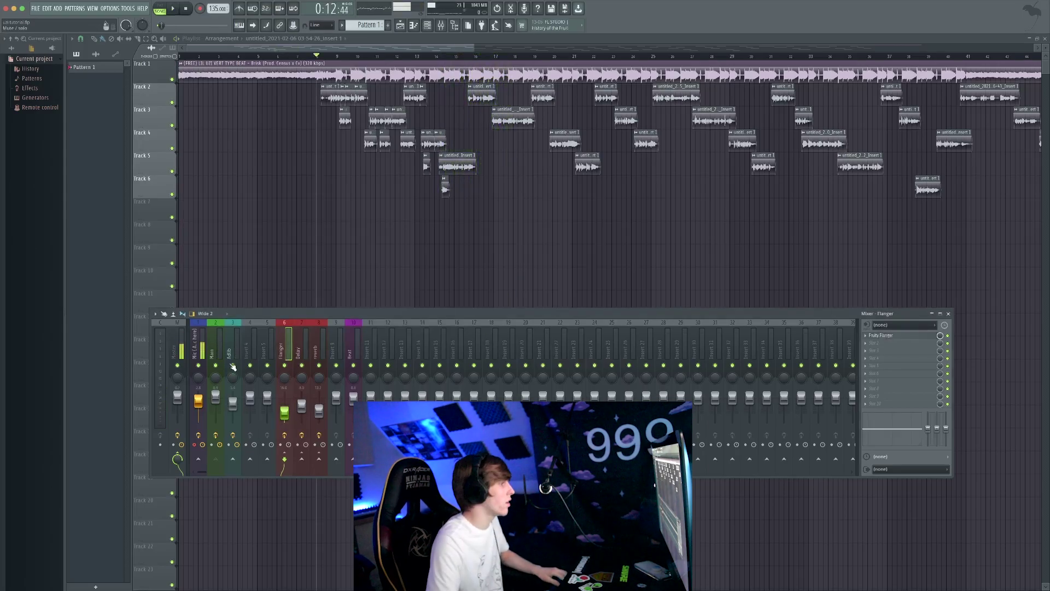
Mute the Main, Flanger, Delay and reverb mixer tracks, leaving the Adlib track enabled.
{"action": "left_click", "coordinate": [302, 365]}
{"action": "left_click", "coordinate": [319, 365]}
{"action": "left_click", "coordinate": [216, 364]}
Audition the adlib vocals near the first vocal clips and select the Adlib mixer track to show its effect chain.
{"action": "scroll", "coordinate": [367, 217], "scroll_direction": "up", "scroll_amount": 2}
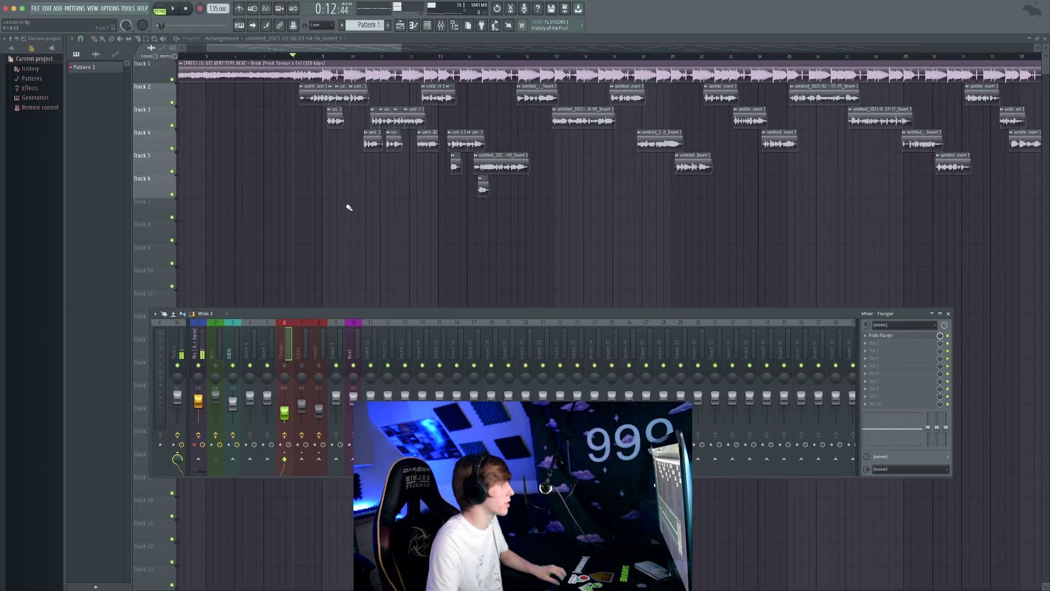
{"action": "left_click", "coordinate": [308, 57]}
{"action": "key", "text": "F9"}
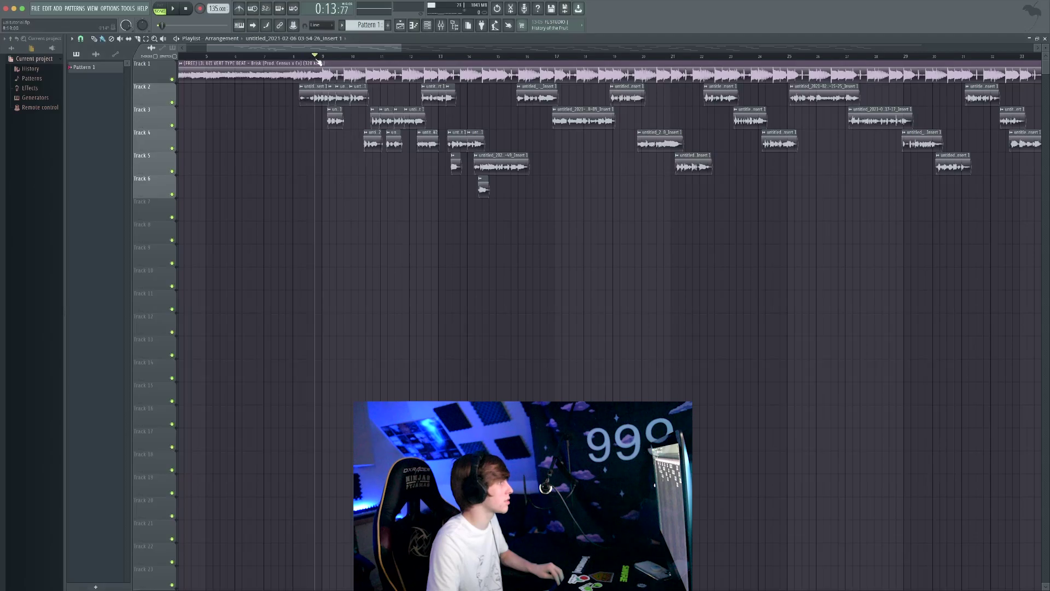
{"action": "key", "text": "space"}
{"action": "key", "text": "F9"}
{"action": "key", "text": "space"}
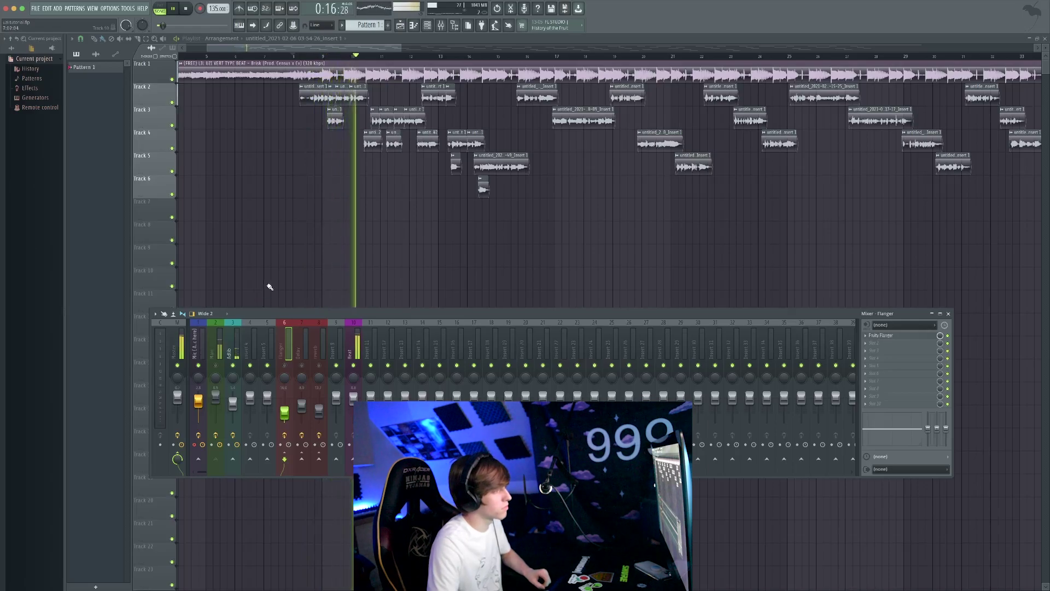
{"action": "left_click", "coordinate": [236, 341]}
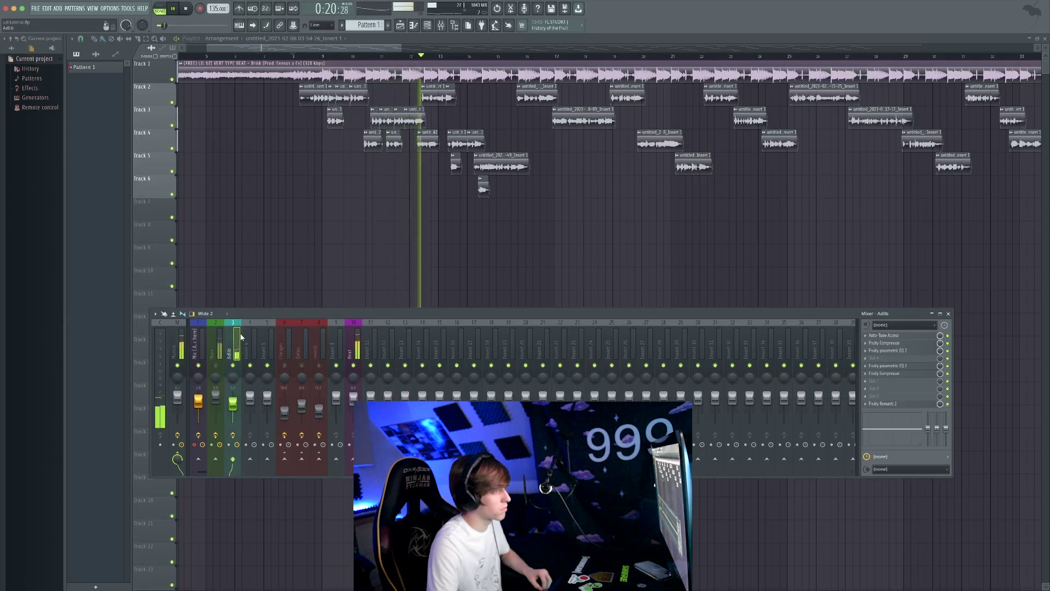
{"action": "key", "text": "space"}
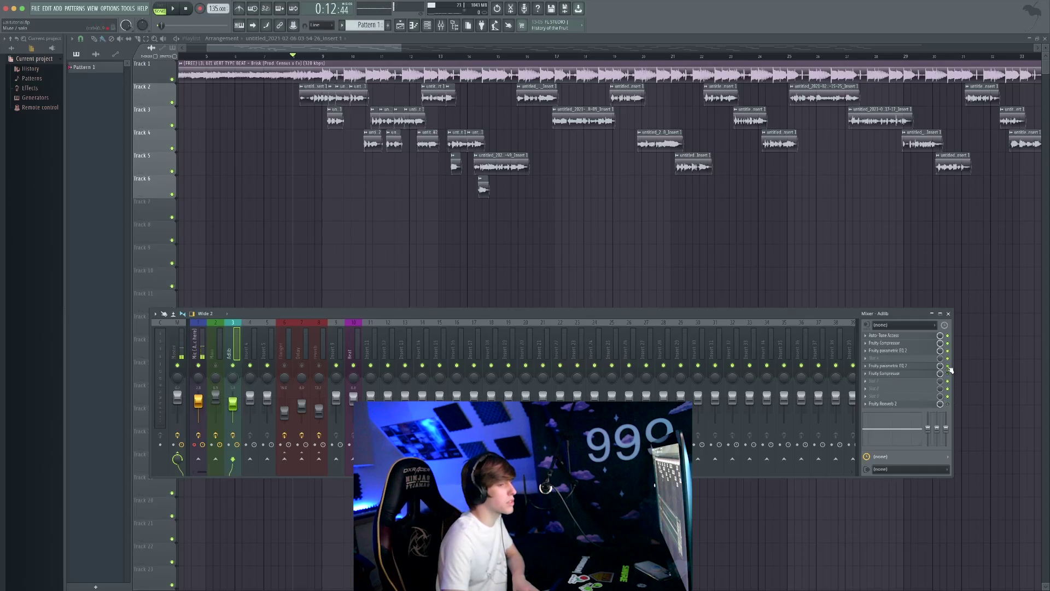
Open the first Fruity Compressor on the Adlib track and audition the adlibs with its settings in view.
{"action": "left_click", "coordinate": [886, 342]}
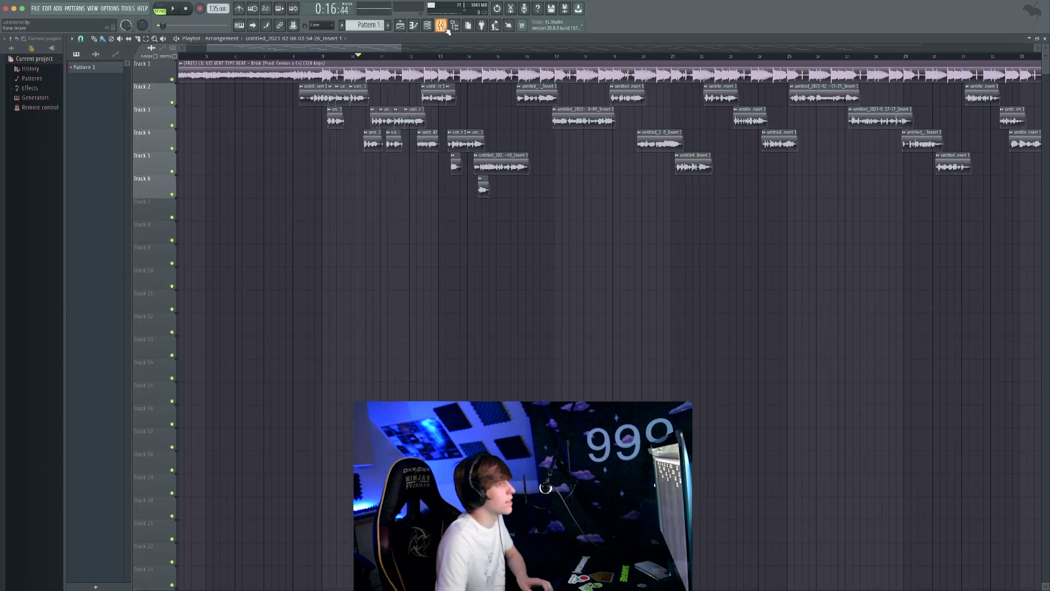
{"action": "left_click", "coordinate": [441, 25]}
{"action": "left_click", "coordinate": [895, 343]}
{"action": "key", "text": "space"}
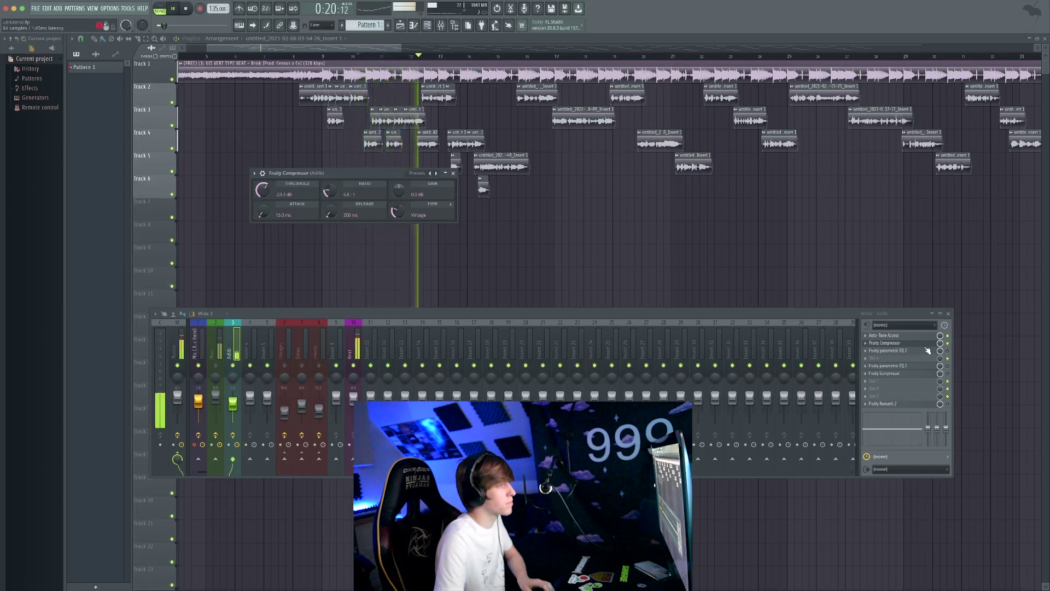
{"action": "key", "text": "space"}
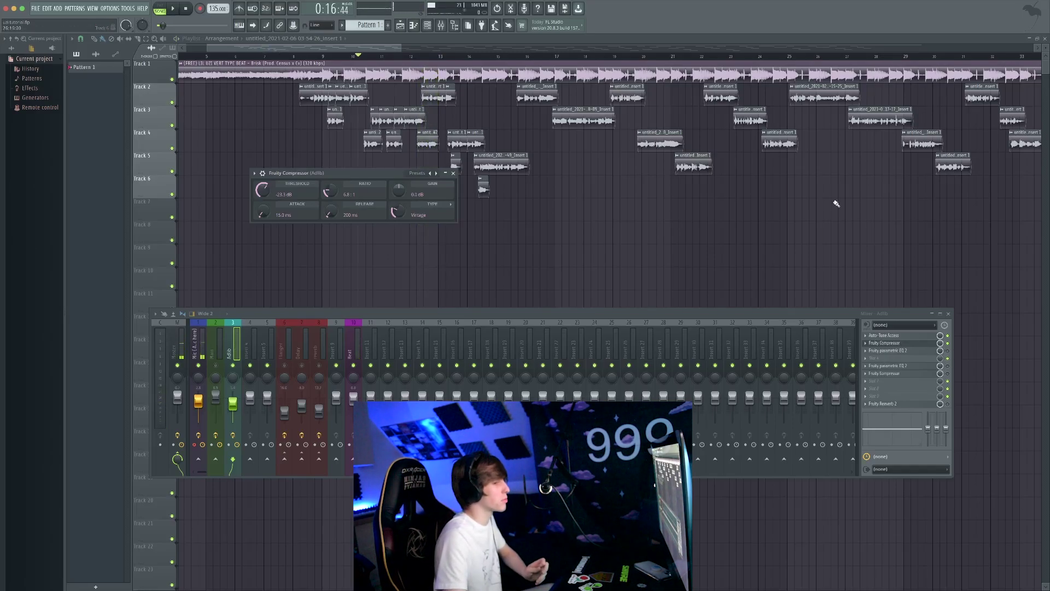
Inspect the Fruity Parametric EQ 2 effects on the Adlib track, close the compressor window and audition the adlibs.
{"action": "left_click", "coordinate": [888, 350]}
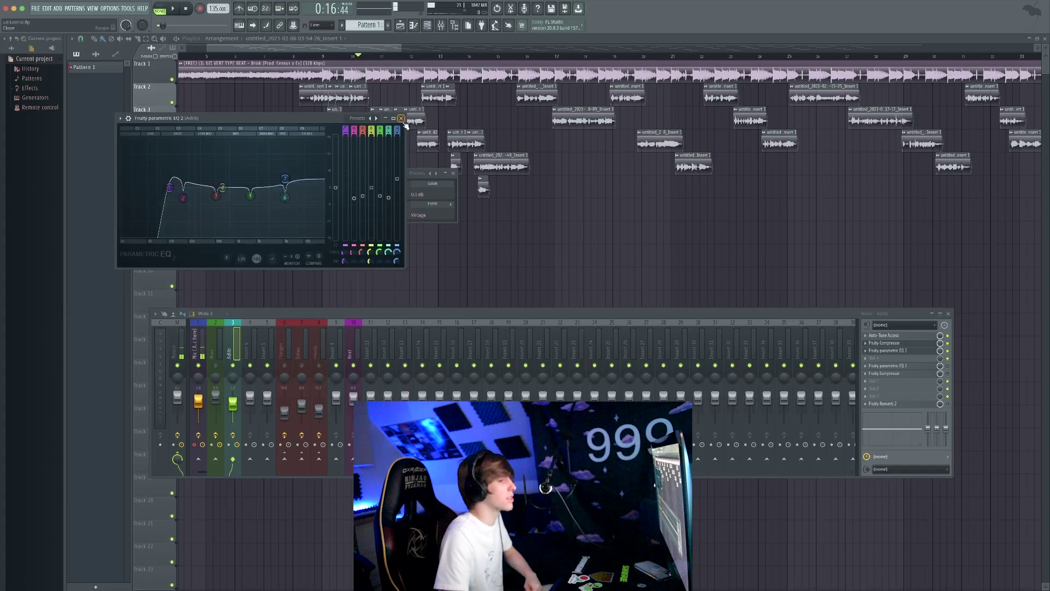
{"action": "left_click_drag", "start_coordinate": [314, 120], "coordinate": [373, 221]}
{"action": "key", "text": "space"}
{"action": "left_click", "coordinate": [453, 173]}
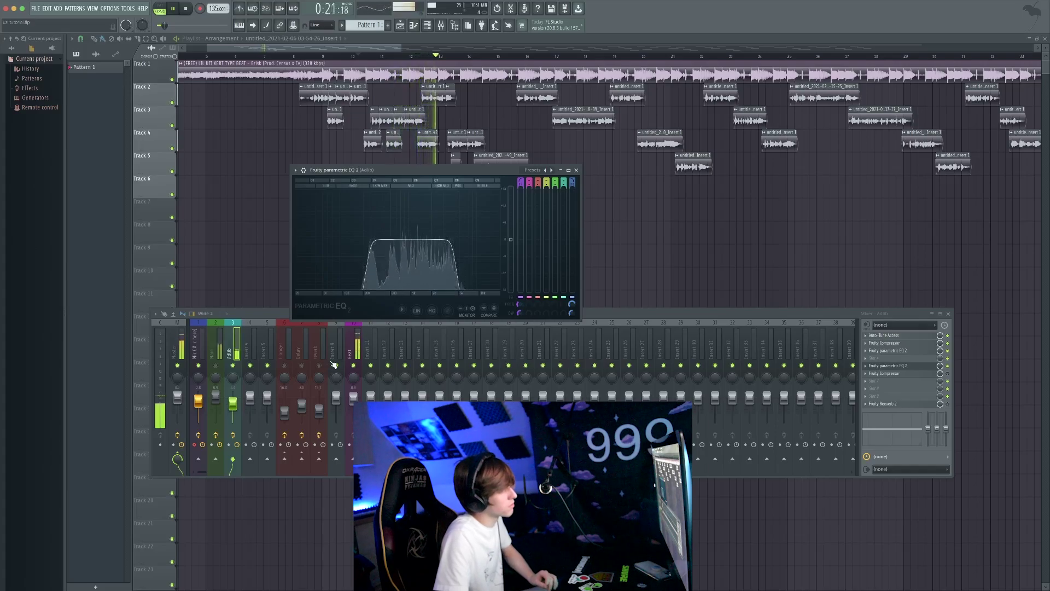
{"action": "key", "text": "space"}
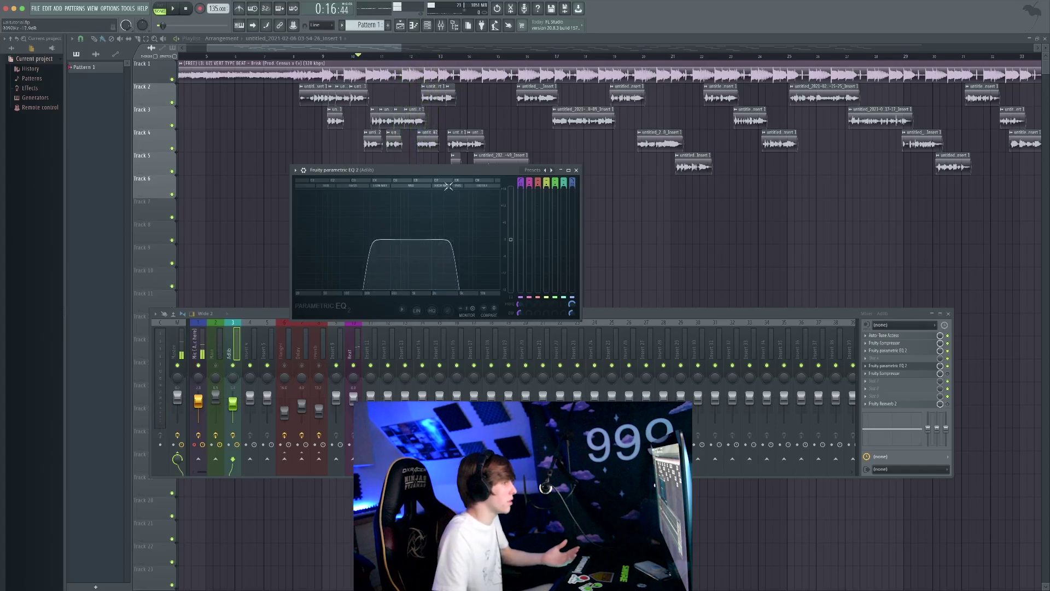
Open the second Fruity Compressor on the Adlib track, close the EQ window and audition the adlibs.
{"action": "left_click", "coordinate": [900, 373]}
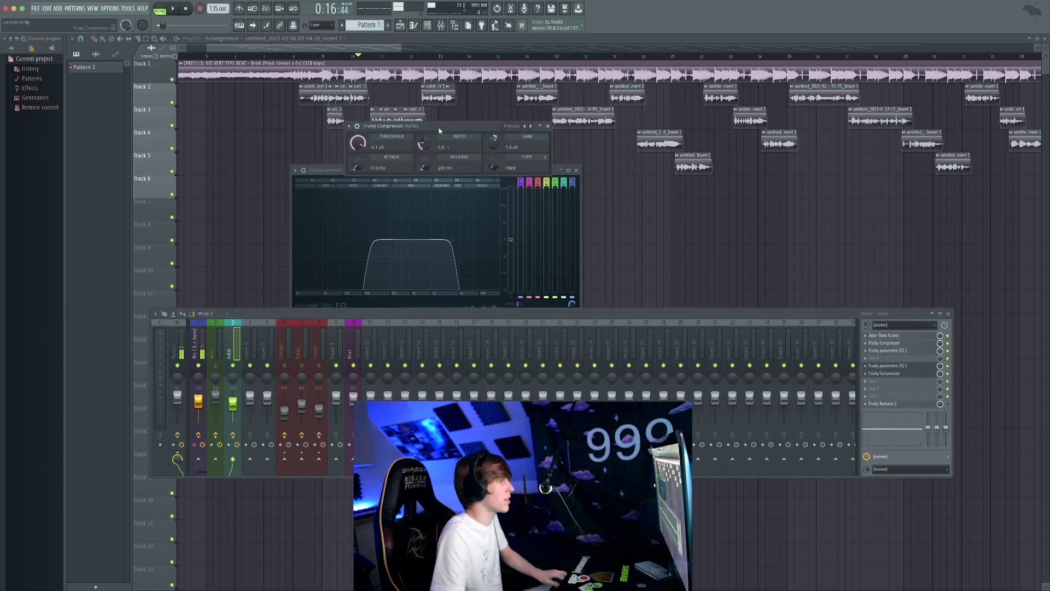
{"action": "left_click_drag", "start_coordinate": [439, 128], "coordinate": [441, 163]}
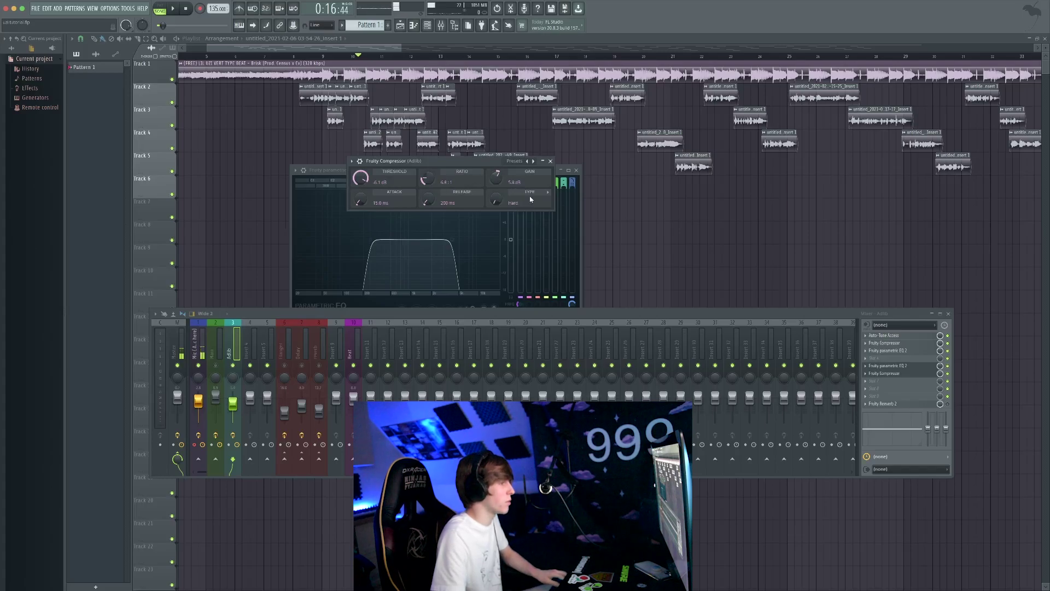
{"action": "left_click", "coordinate": [577, 170]}
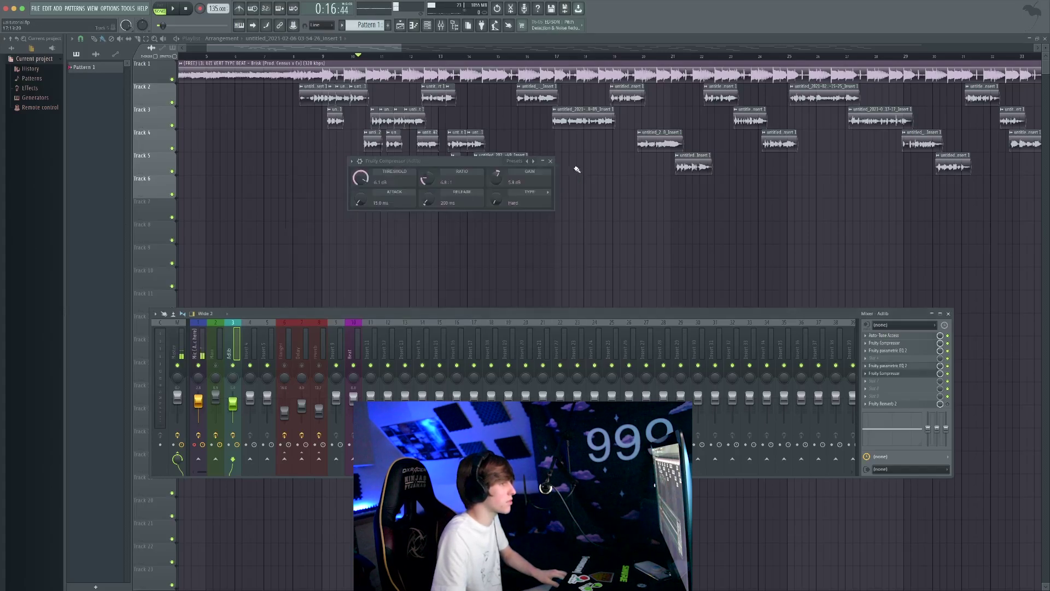
{"action": "key", "text": "space"}
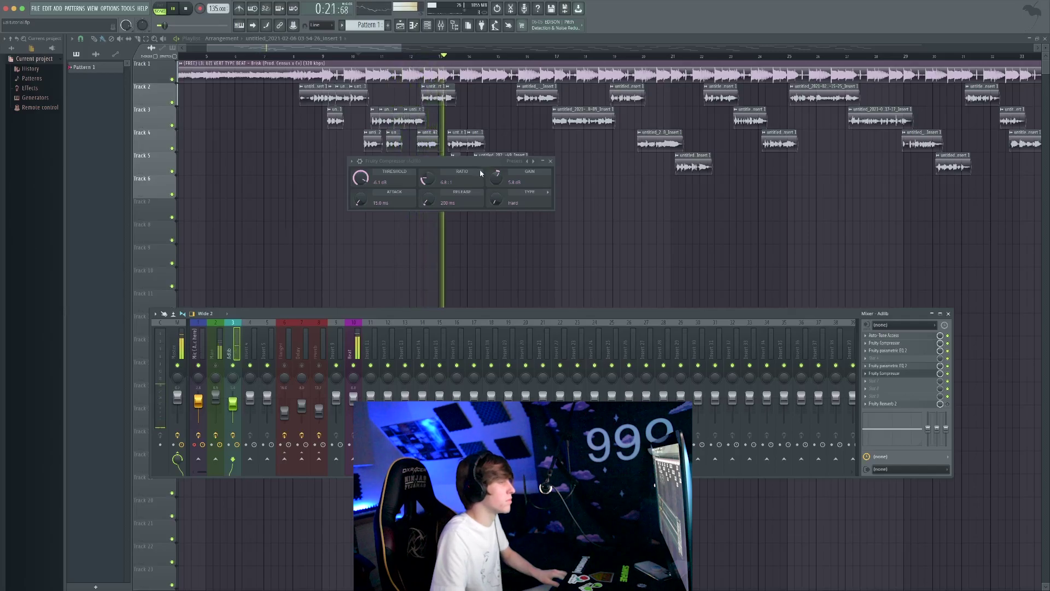
{"action": "key", "text": "space"}
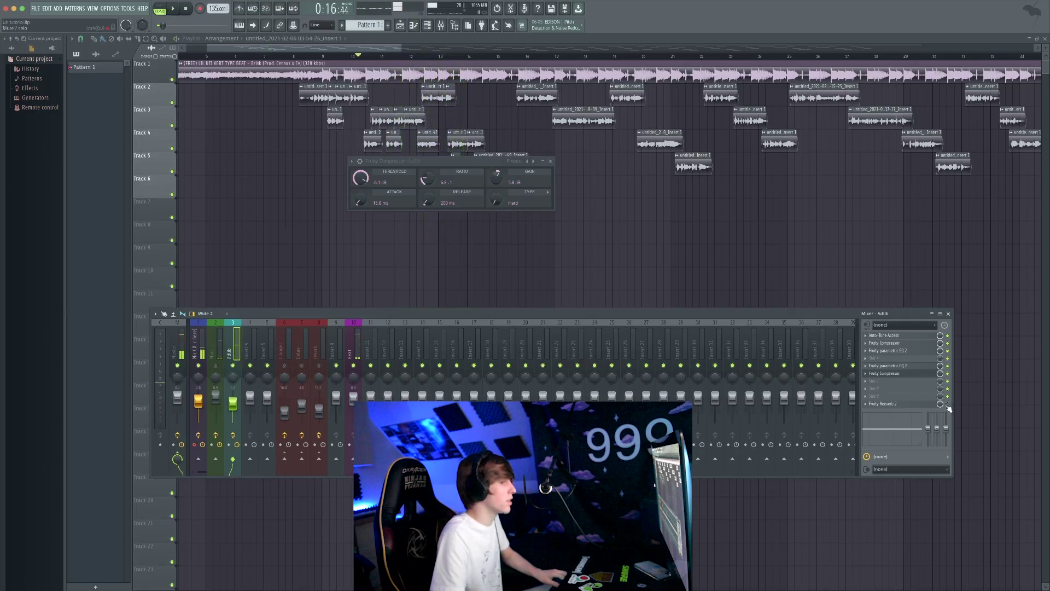
Open Fruity Reeverb 2 on the Adlib track, close the compressor window and audition the adlibs.
{"action": "left_click", "coordinate": [919, 406]}
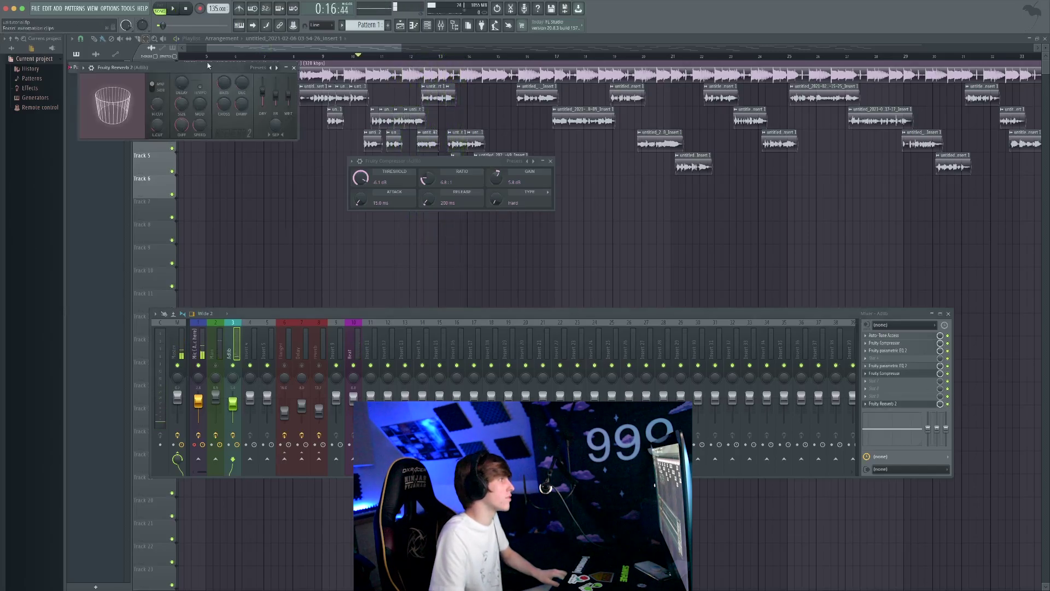
{"action": "left_click_drag", "start_coordinate": [204, 72], "coordinate": [497, 232]}
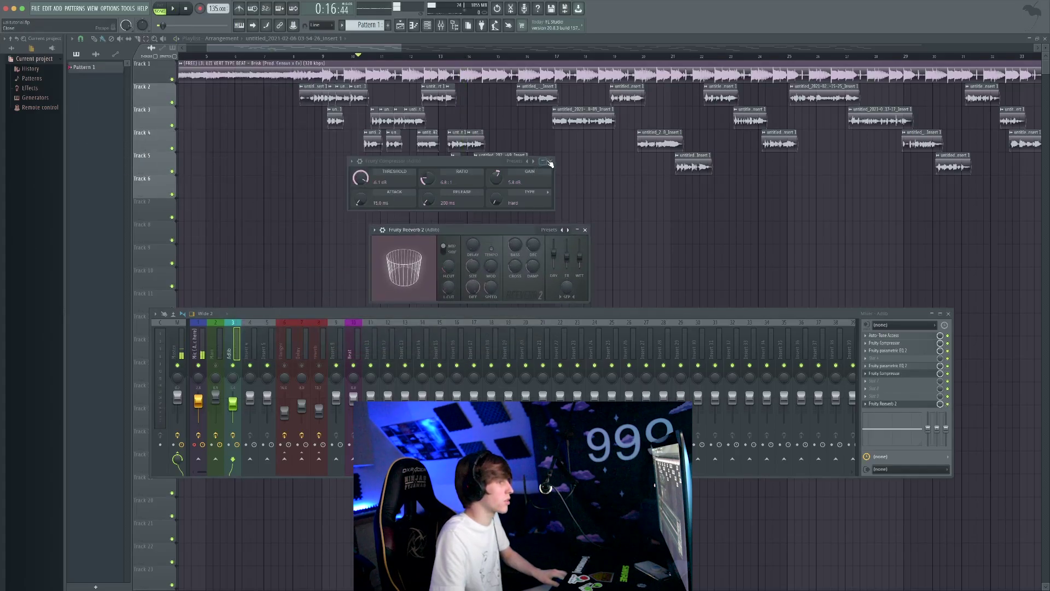
{"action": "left_click", "coordinate": [549, 162]}
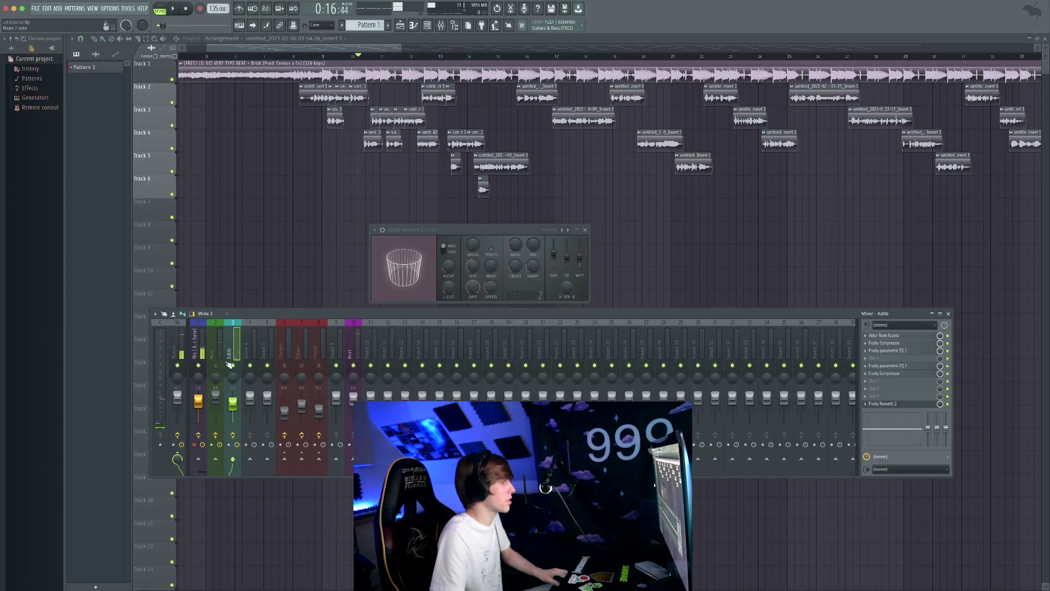
{"action": "key", "text": "space"}
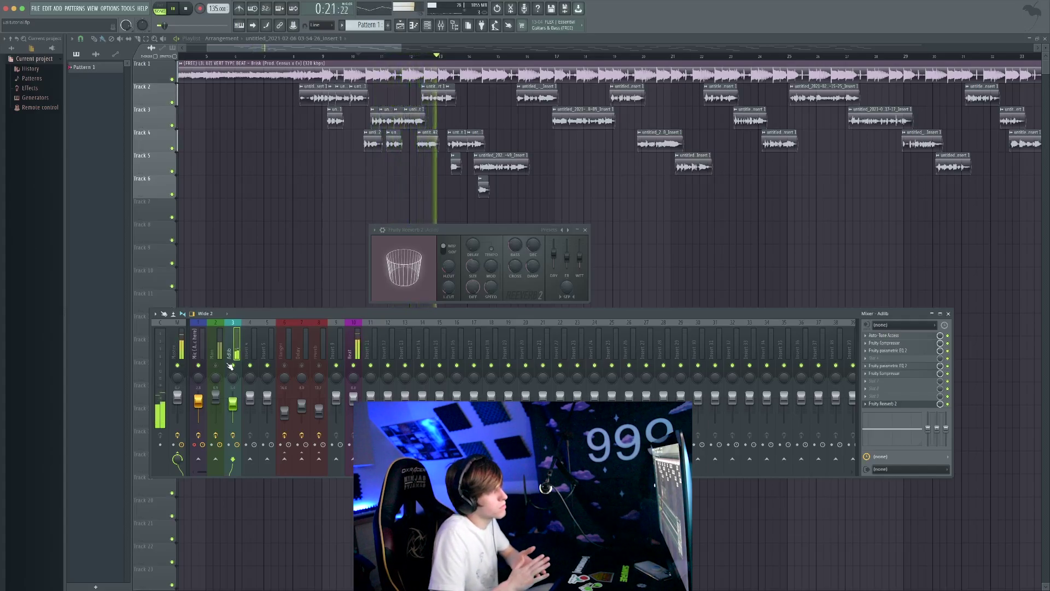
{"action": "key", "text": "space"}
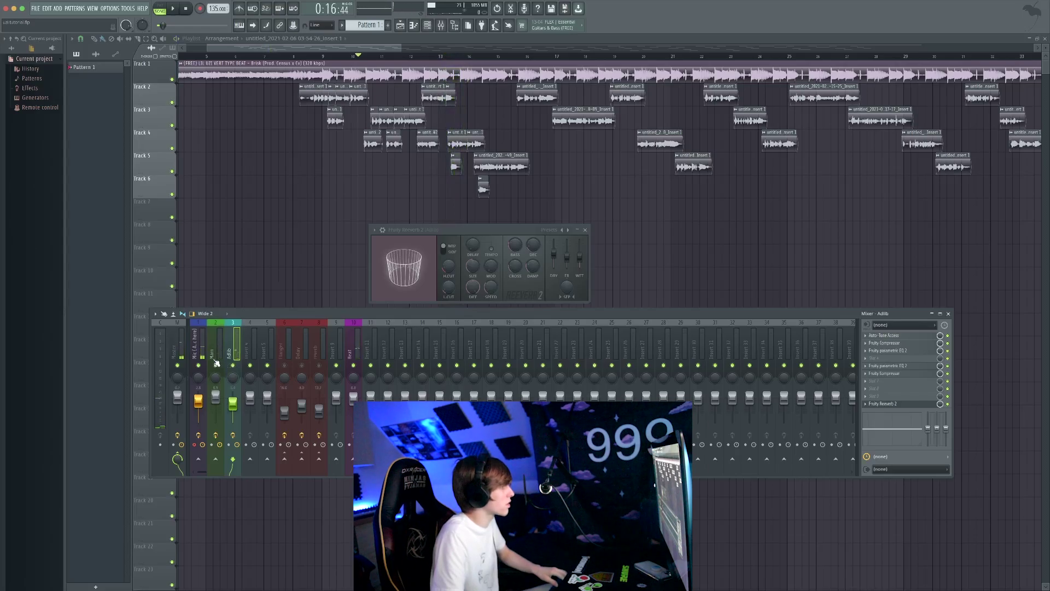
Play the Main and Adlib vocals together from the first vocal clip, bring the mixer back and stop playback.
{"action": "left_click", "coordinate": [298, 56]}
{"action": "key", "text": "F12"}
{"action": "key", "text": "space"}
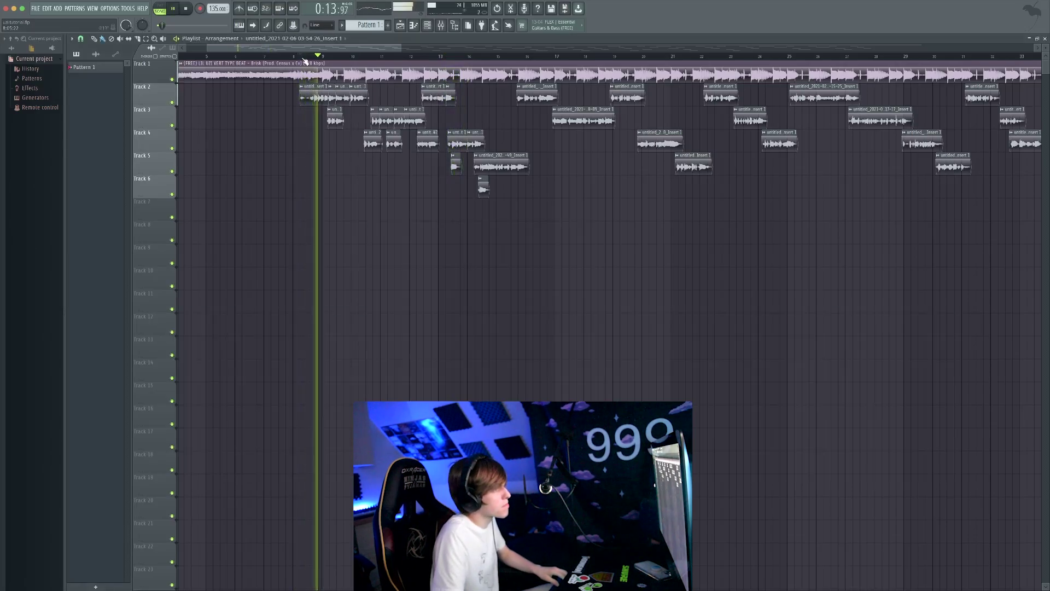
{"action": "left_click", "coordinate": [441, 26]}
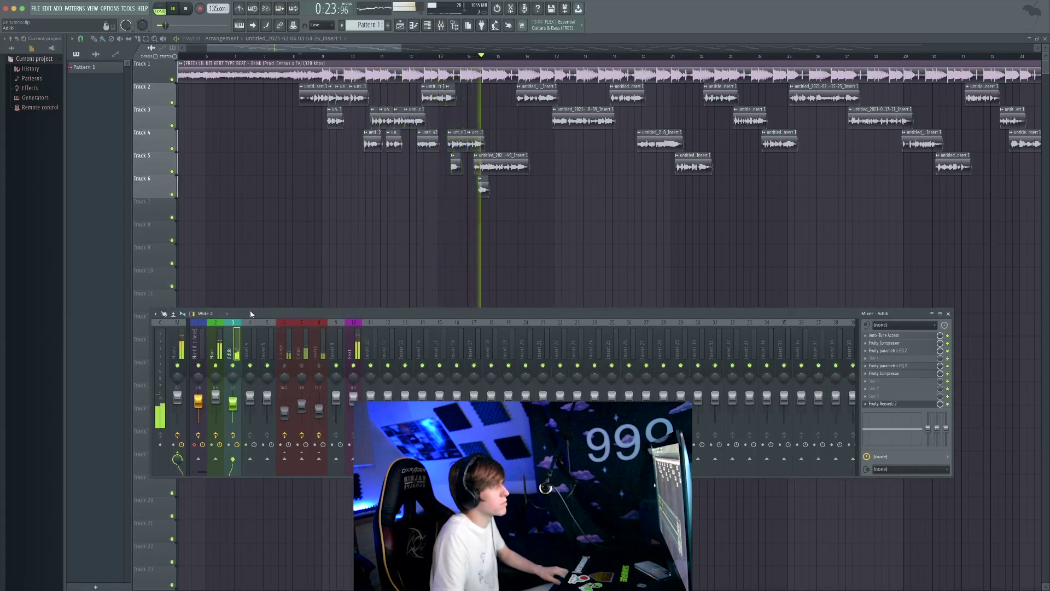
{"action": "key", "text": "space"}
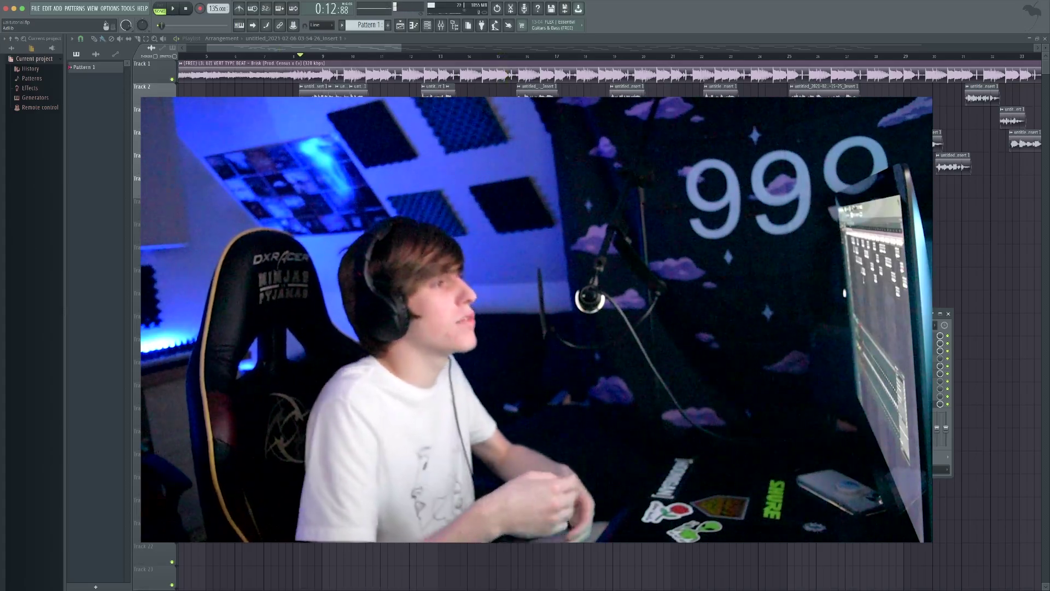